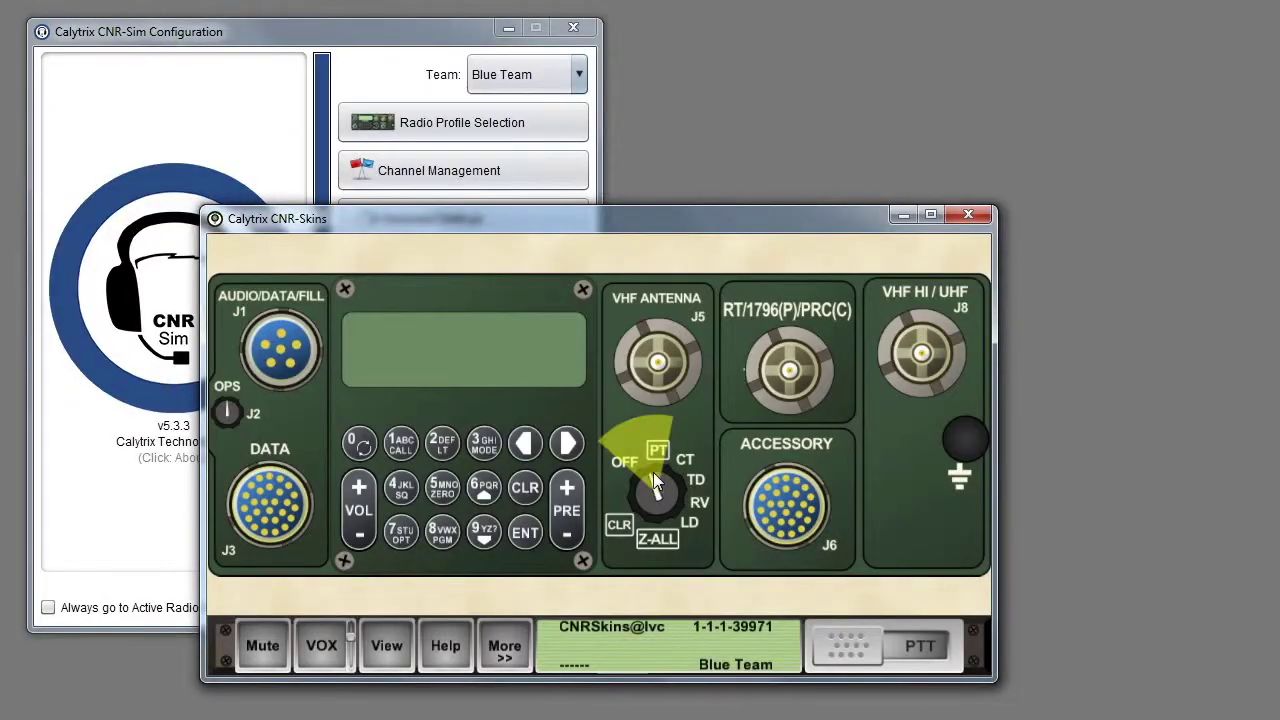
# Step: Turn the radio on, advance three presets to 03-SAFETY at 32.1000 MHz, and transmit briefly
pyautogui.click(653, 472)
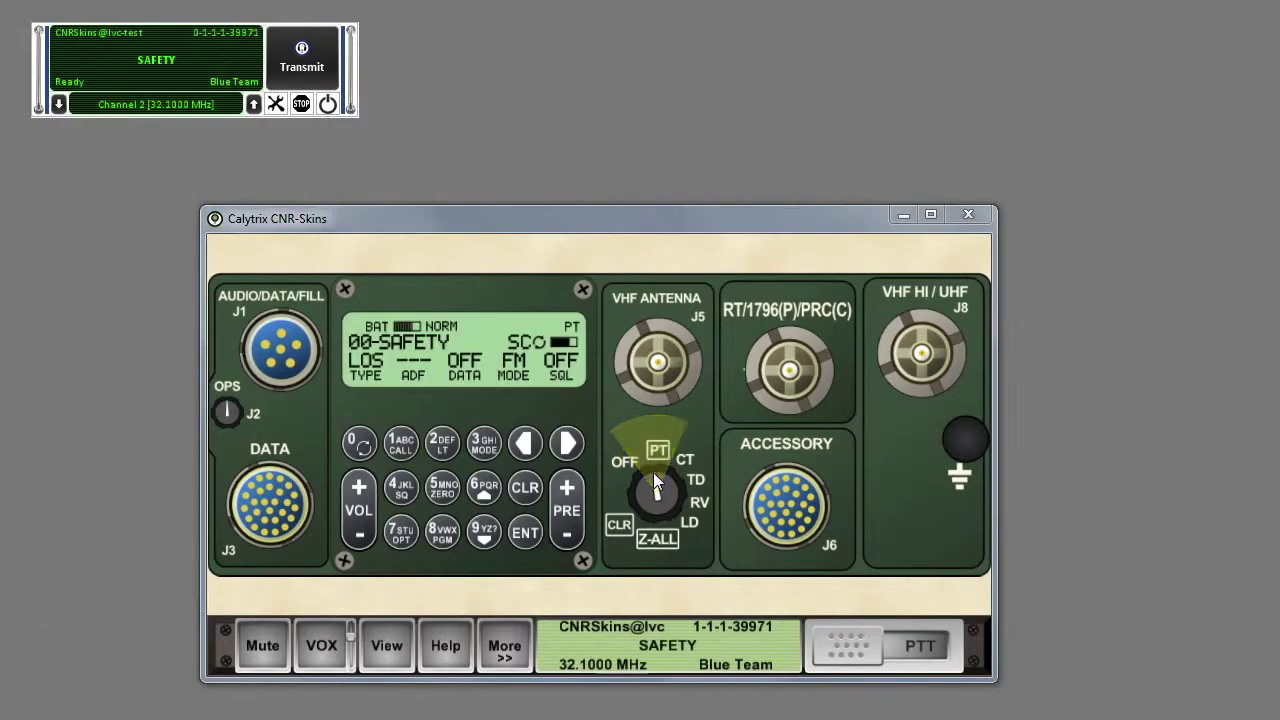
pyautogui.click(568, 487)
pyautogui.click(568, 487)
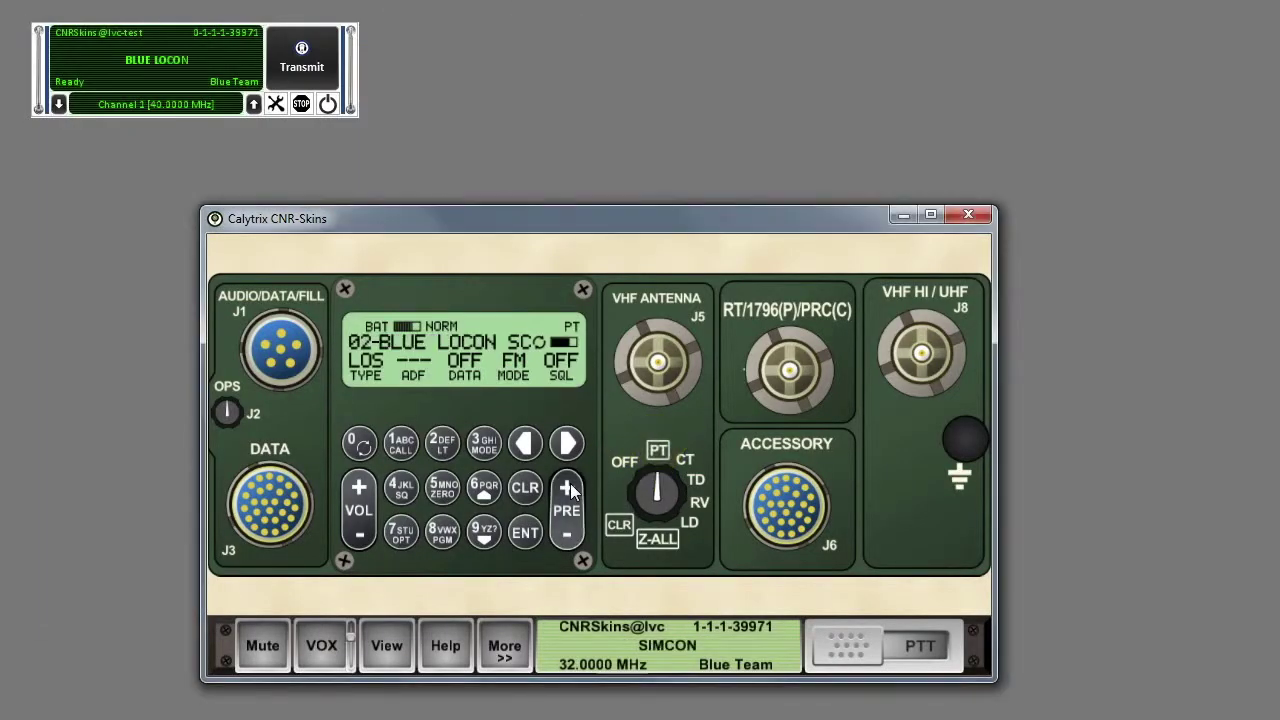
pyautogui.click(568, 487)
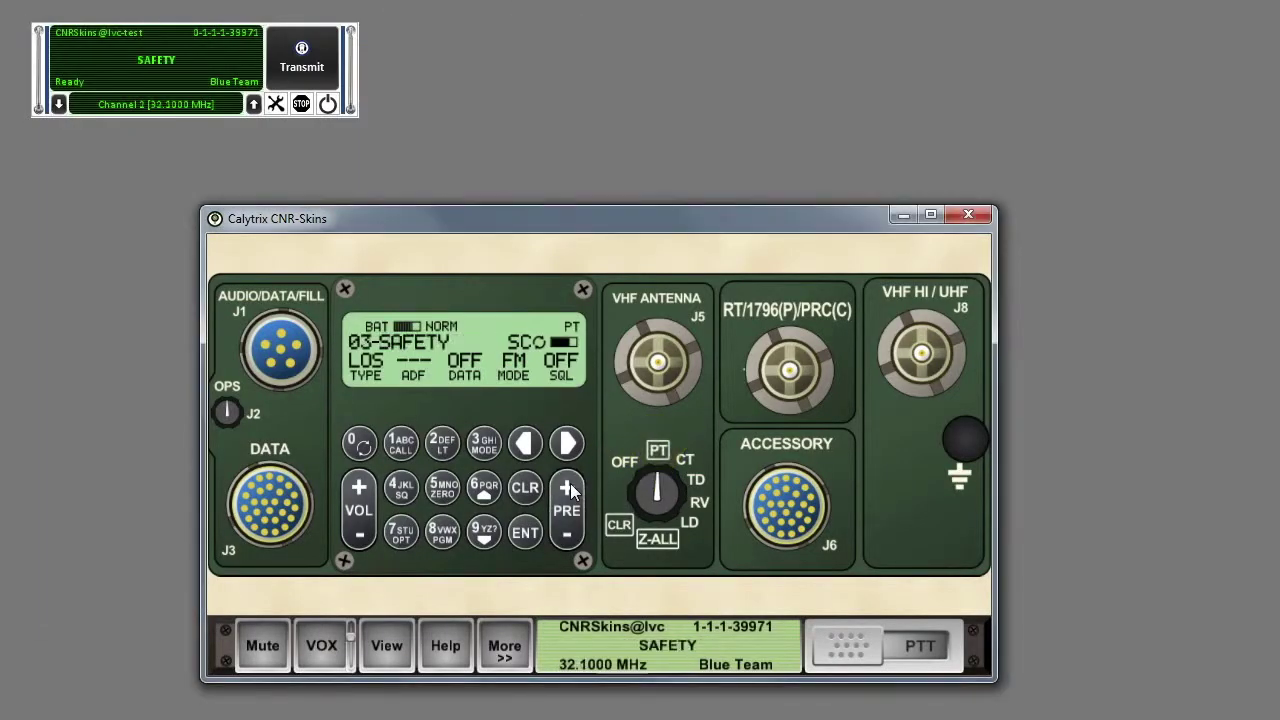
pyautogui.click(827, 641)
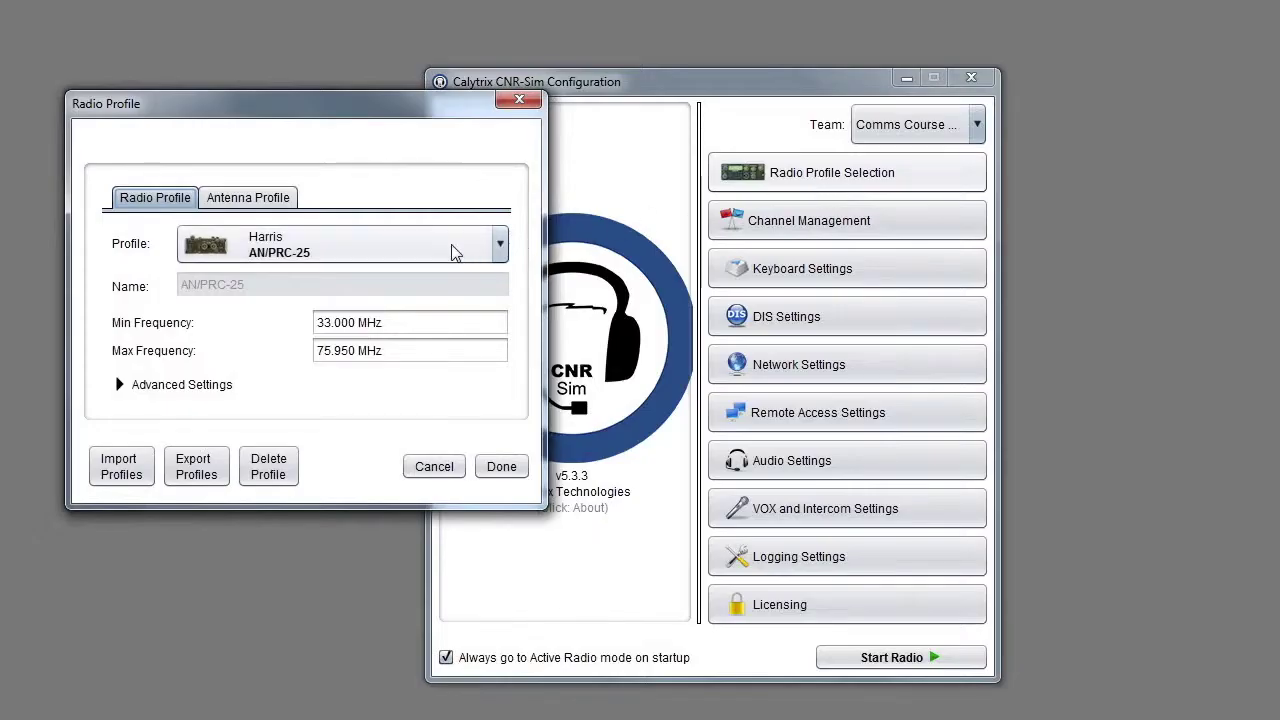
# Step: Choose the Harris AN/PRC-117F profile, expand its Advanced Settings, and open Channel Management
pyautogui.click(449, 247)
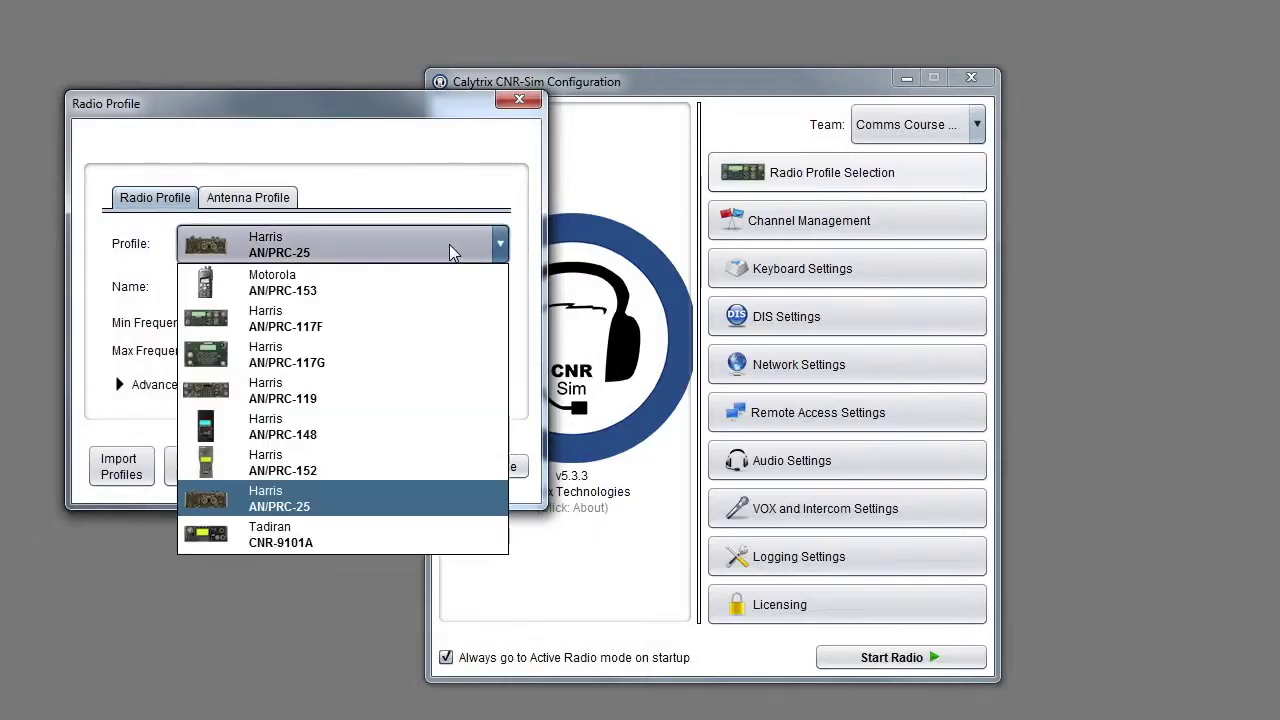
pyautogui.click(403, 320)
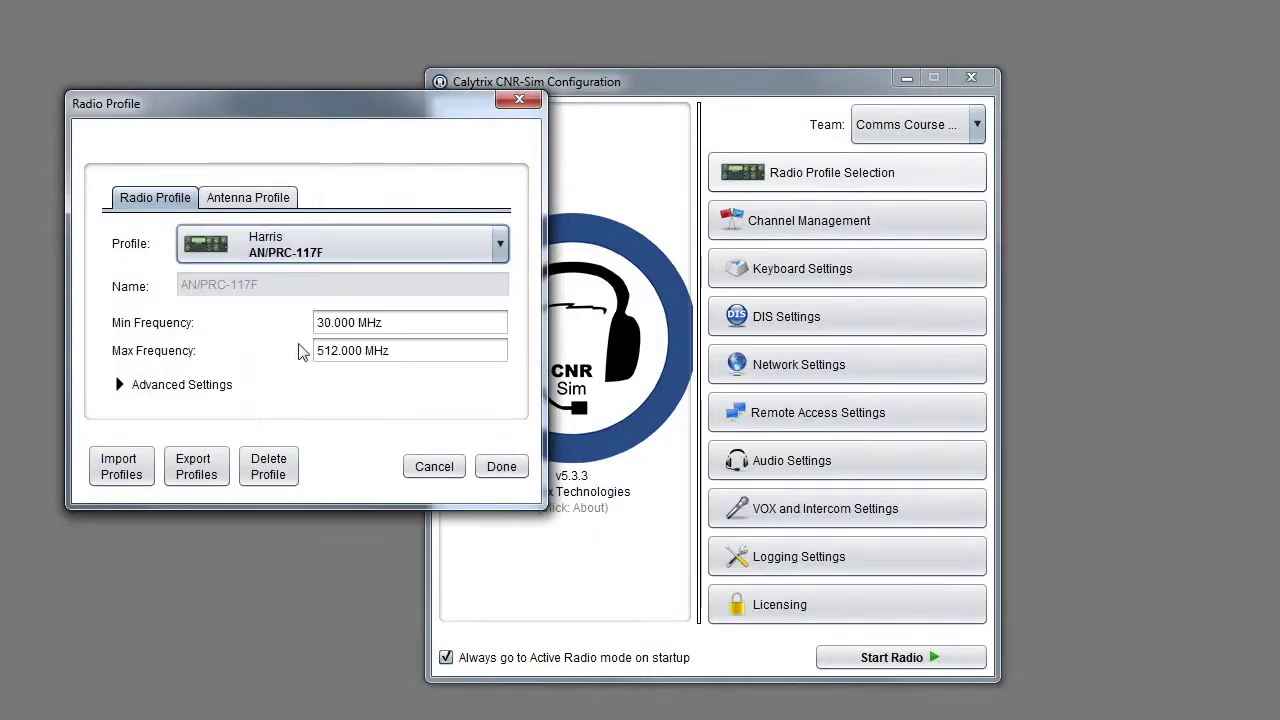
pyautogui.click(120, 386)
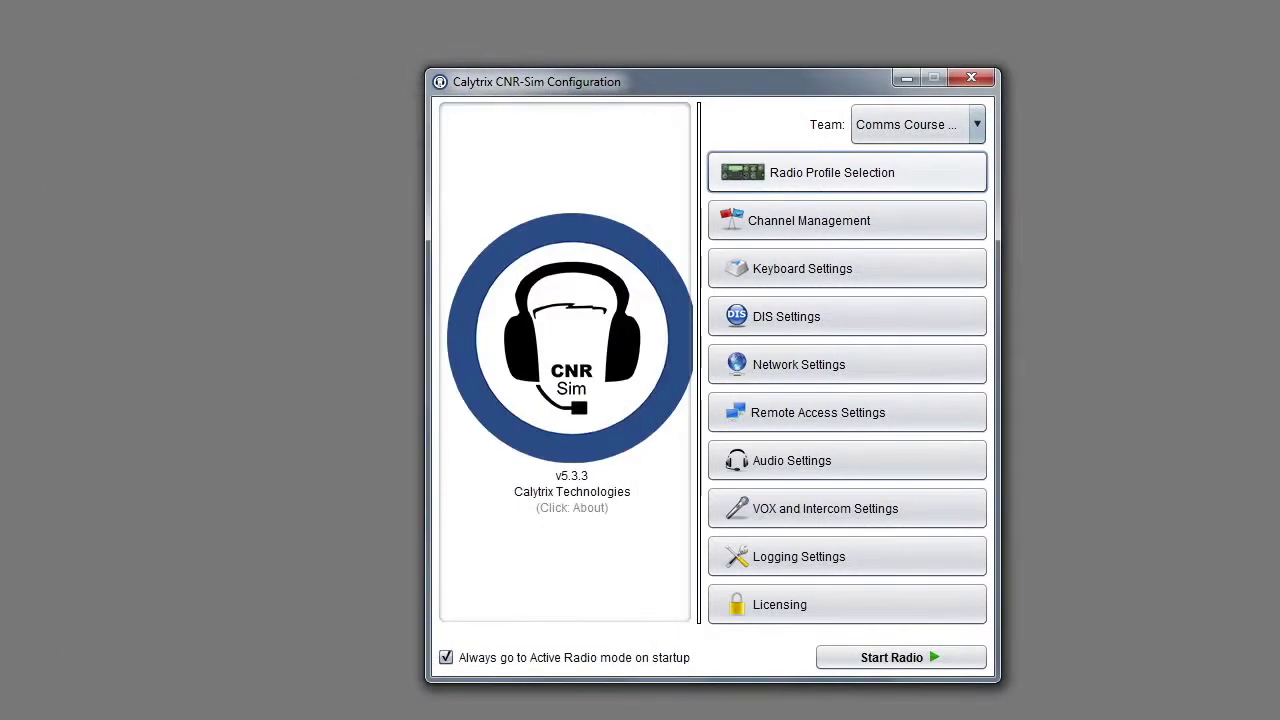
pyautogui.click(828, 232)
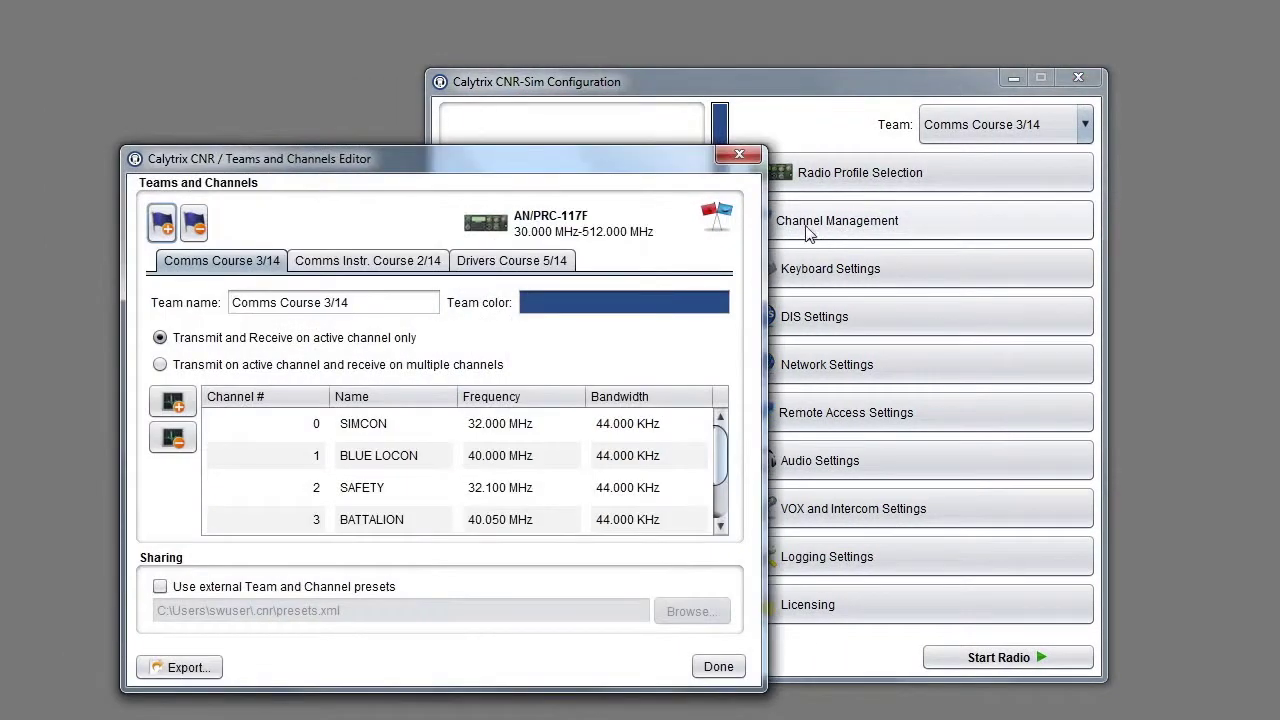
# Step: Look over the Comms Instr. and Drivers course teams, then add a team renamed New Course
pyautogui.click(422, 272)
pyautogui.click(500, 272)
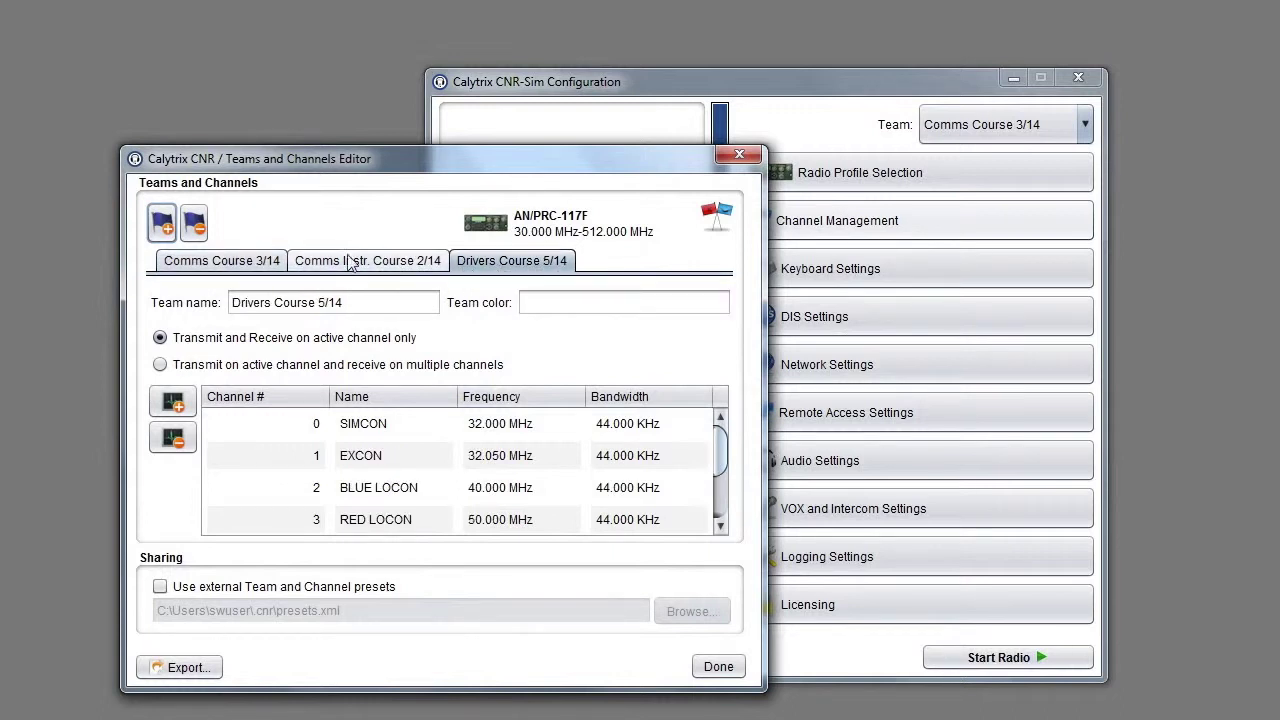
pyautogui.click(164, 226)
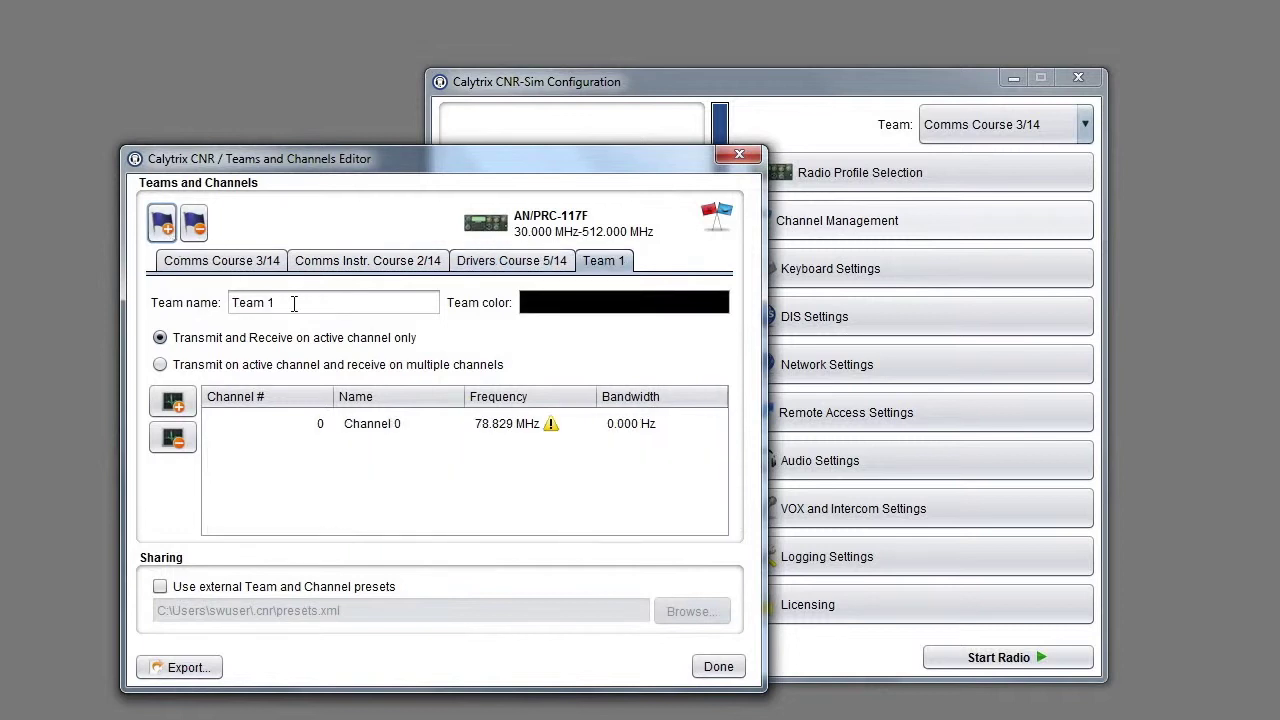
pyautogui.moveTo(298, 303); pyautogui.dragTo(207, 310)
pyautogui.write('New Course')
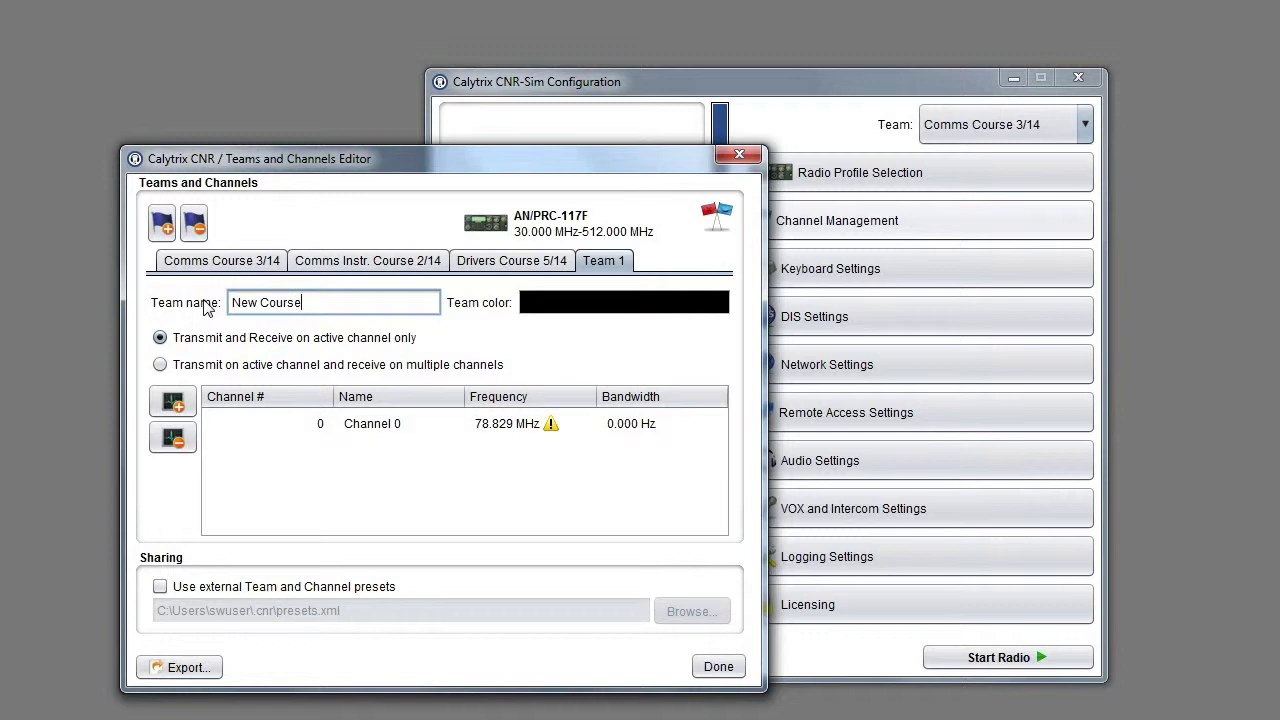
# Step: Add two more channels to New Course and close the editor with Done
pyautogui.click(178, 403)
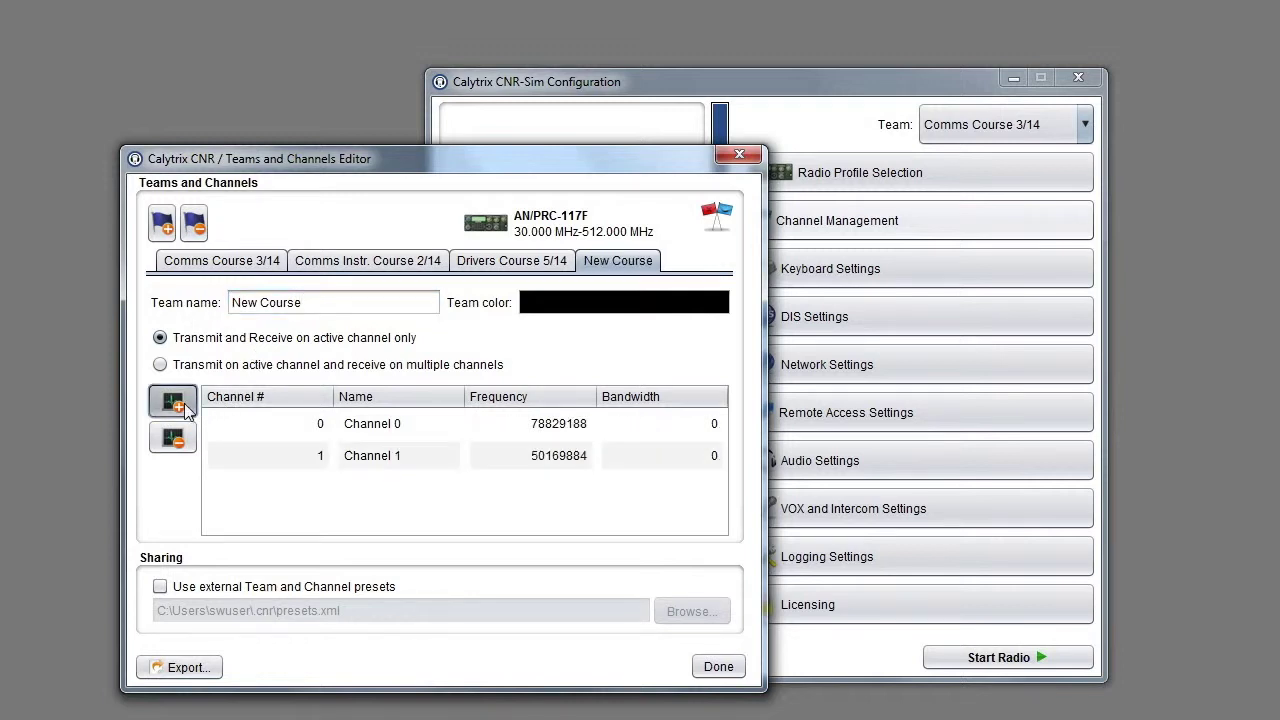
pyautogui.click(183, 407)
pyautogui.click(714, 665)
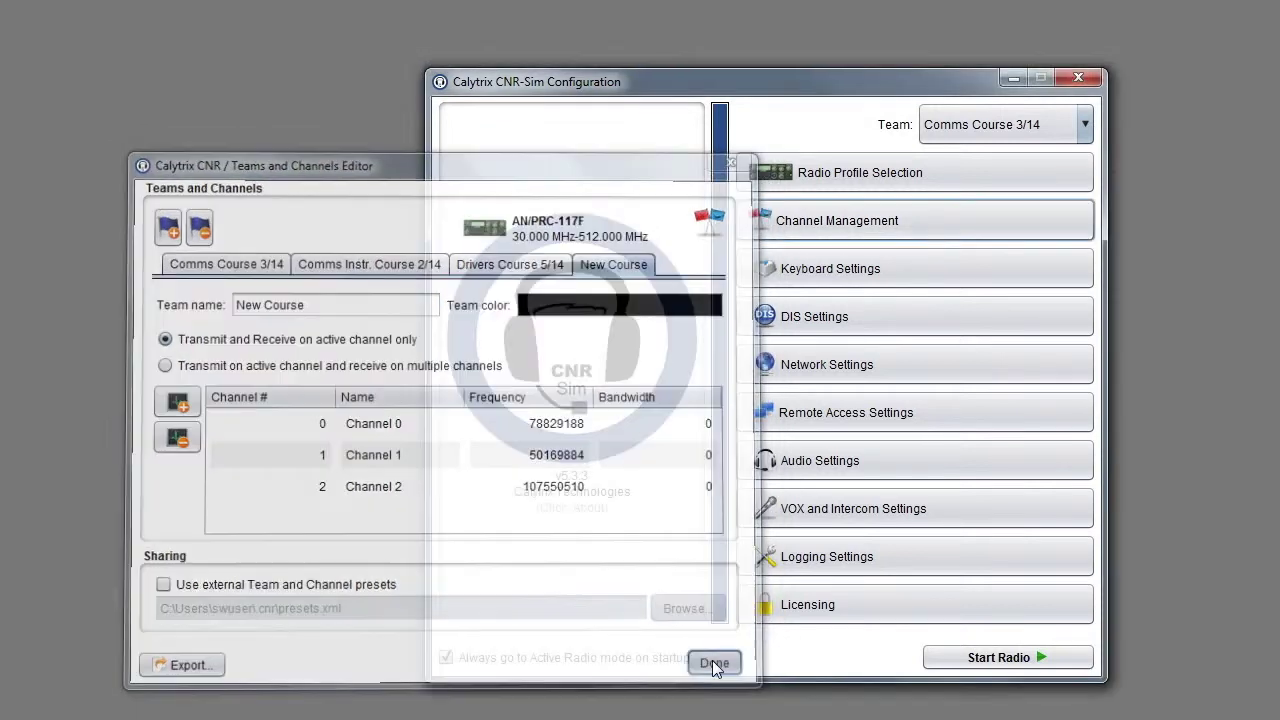
# Step: Start the radio, switch to SAFETY, toggle transmit, and play back logged transmission row 2
pyautogui.click(967, 660)
pyautogui.click(651, 154)
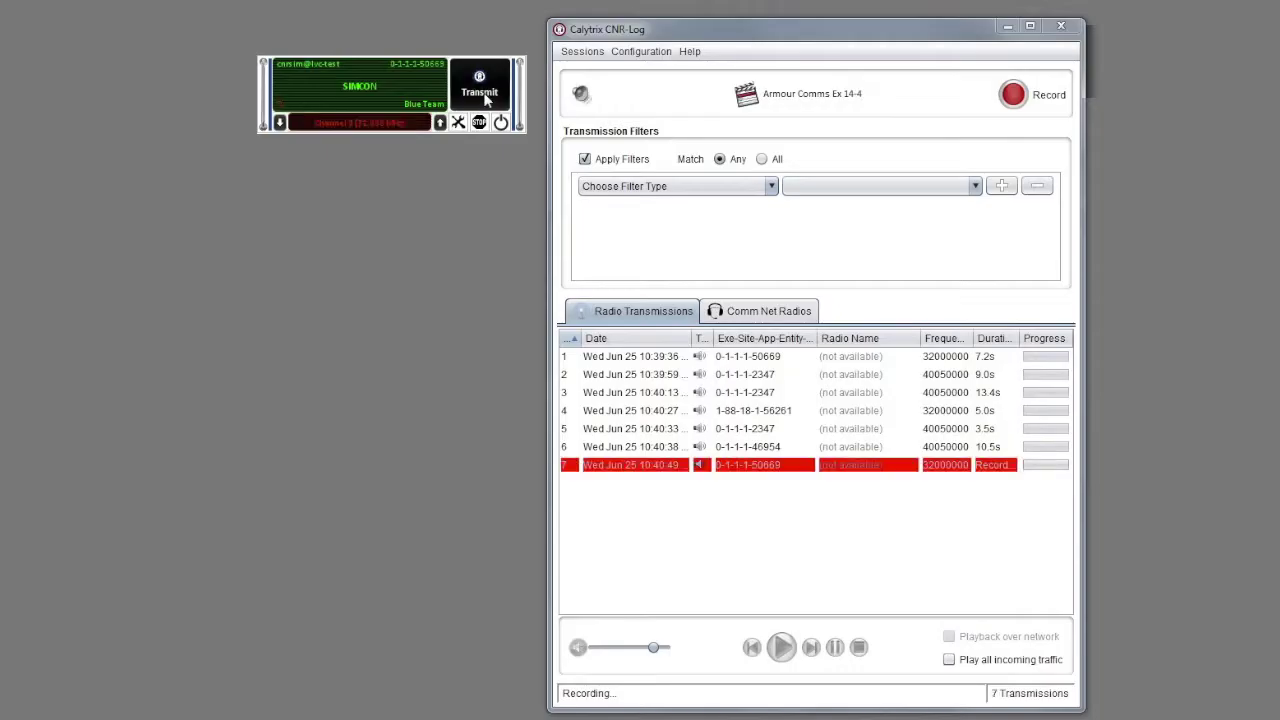
pyautogui.click(485, 97)
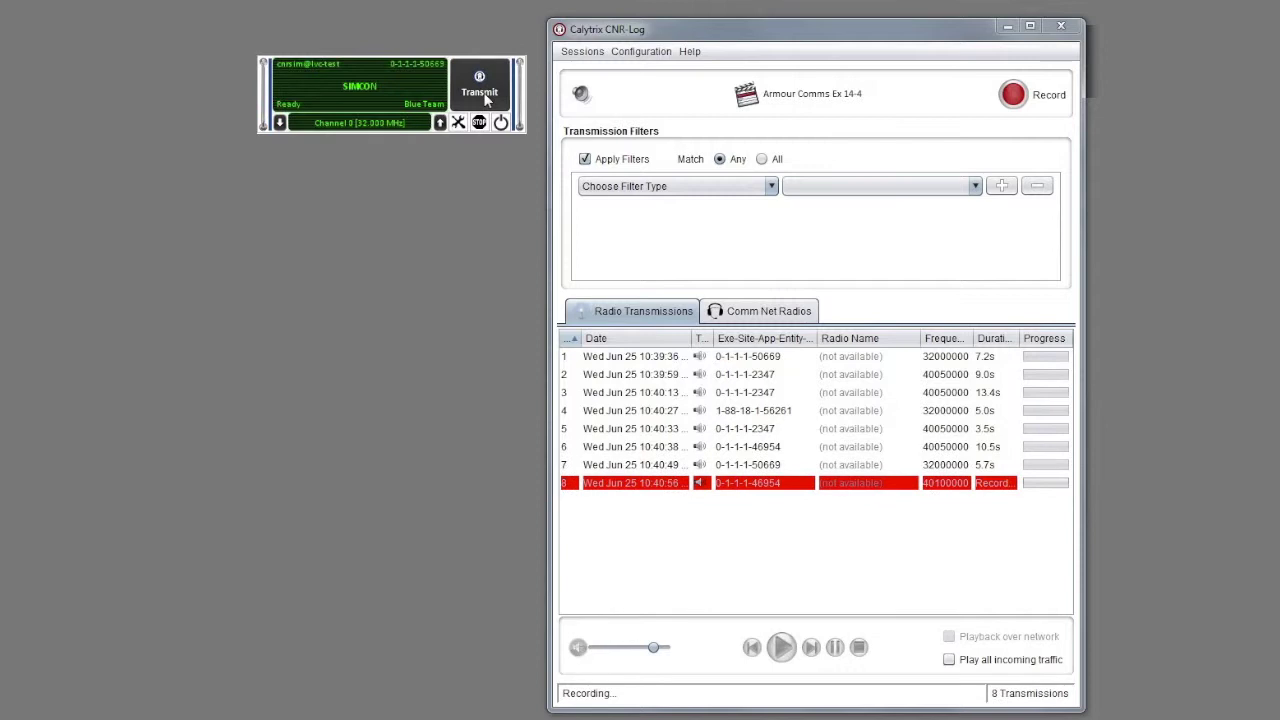
pyautogui.click(652, 375)
pyautogui.click(781, 647)
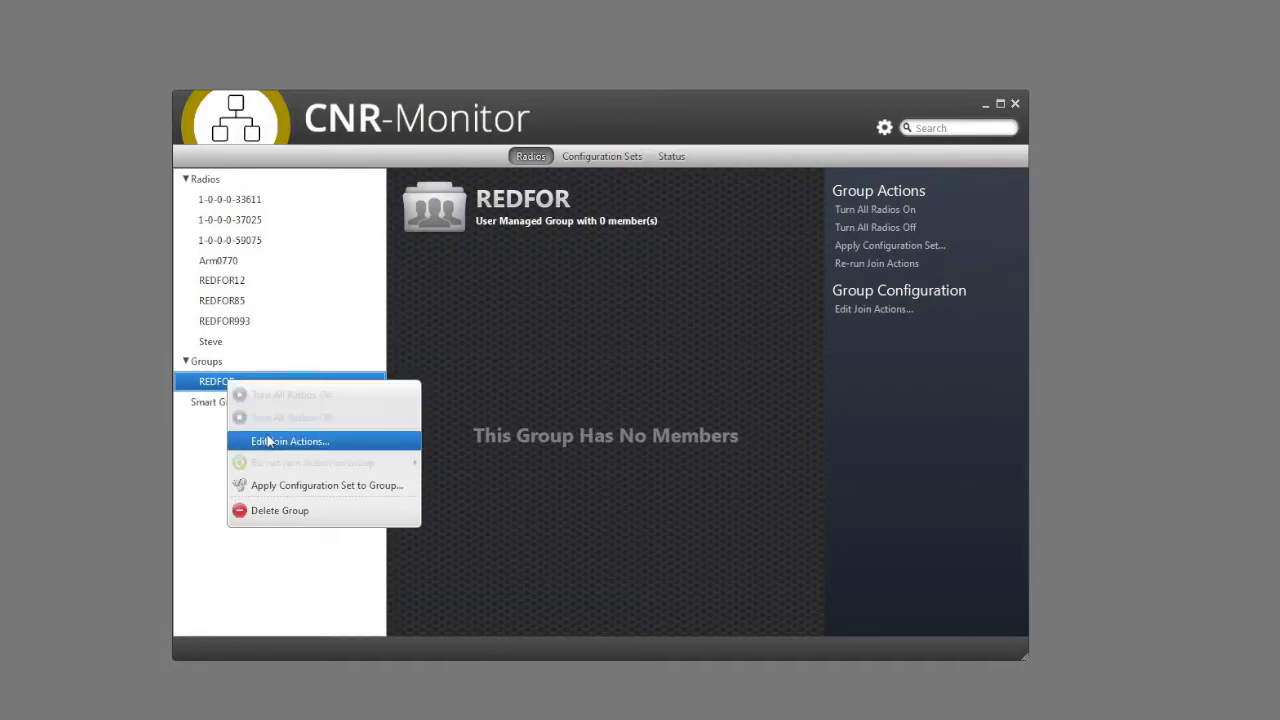
# Step: Create a REDFOR join action that sets the PTT frequency to 32
pyautogui.click(273, 446)
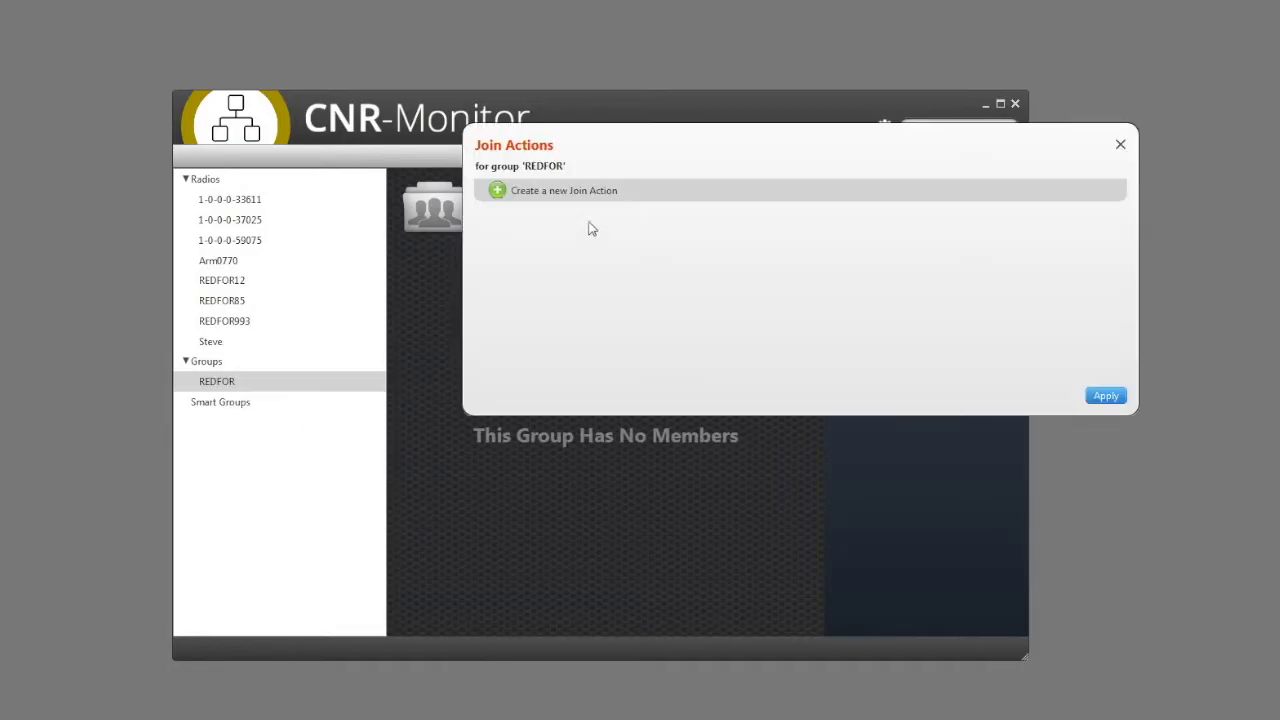
pyautogui.click(582, 192)
pyautogui.write('32')
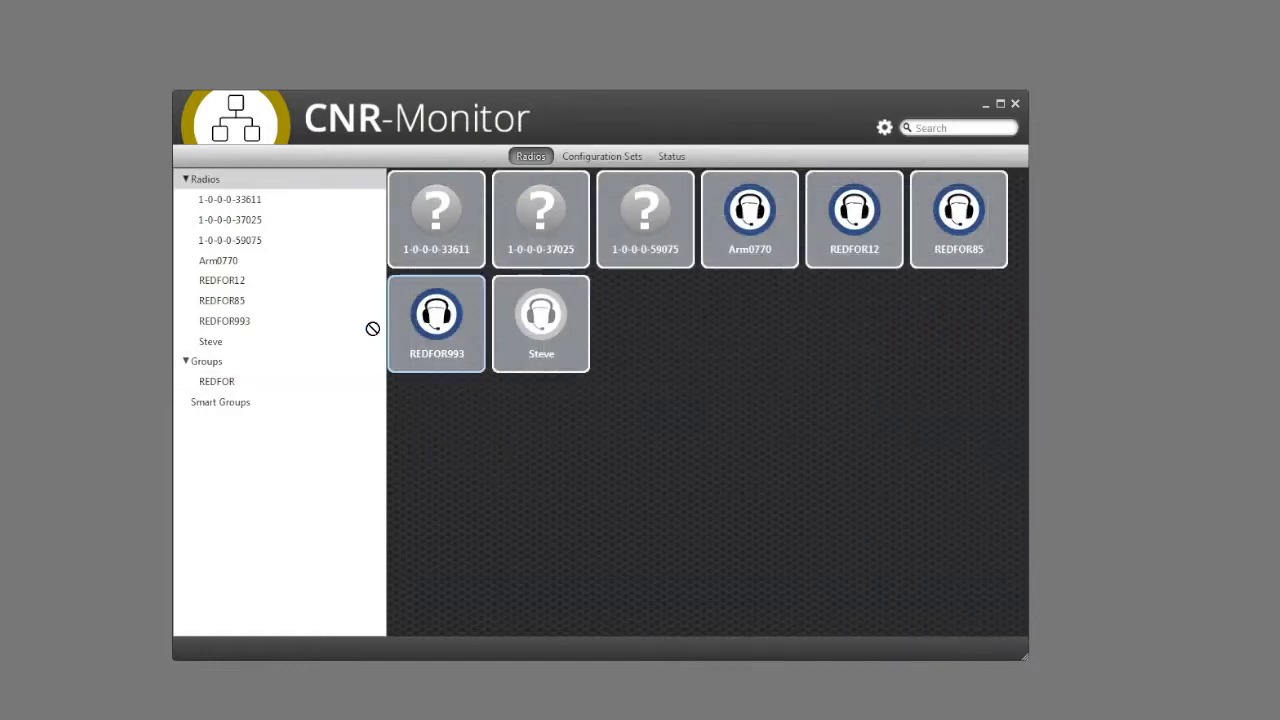
# Step: Open the REDFOR group and scroll through radio Arm0770's details
pyautogui.click(222, 384)
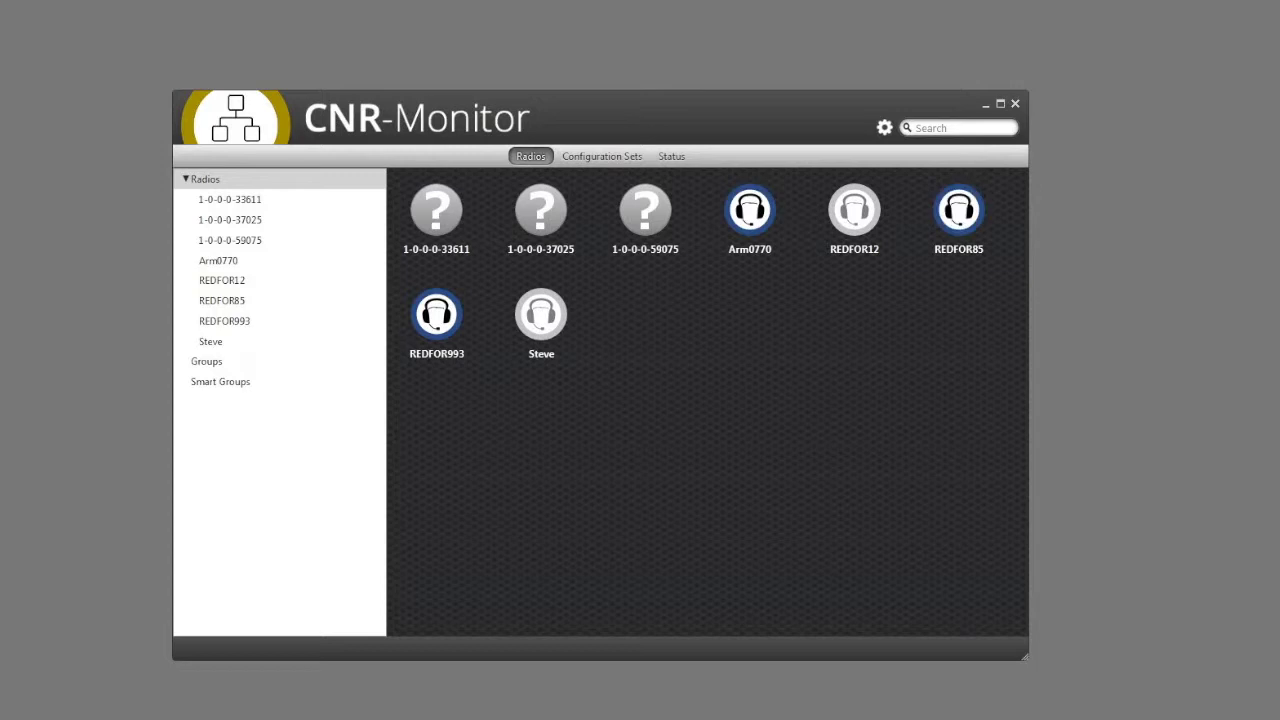
pyautogui.click(745, 230)
pyautogui.scroll(-3, 748, 243)
pyautogui.scroll(-5, 748, 243)
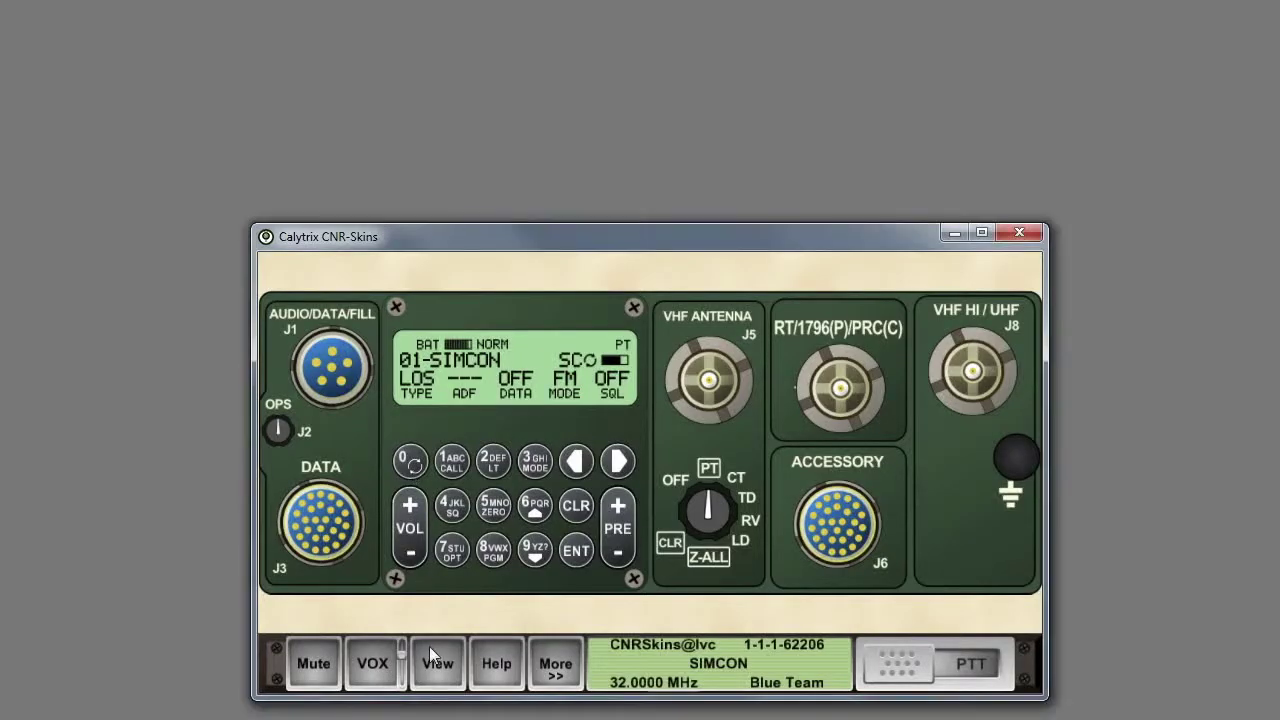
# Step: Zoom in, show the frequency view, and step presets up to BATTALION
pyautogui.click(440, 660)
pyautogui.click(398, 468)
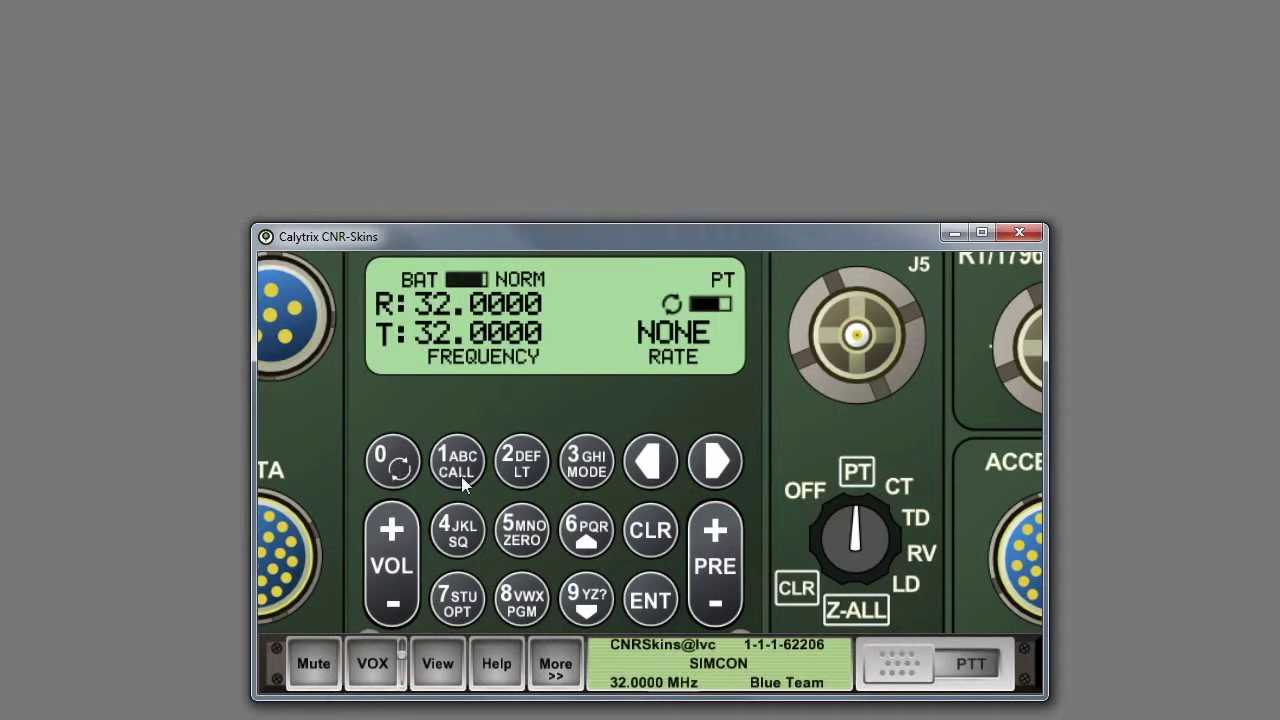
pyautogui.click(720, 533)
pyautogui.click(722, 534)
pyautogui.click(722, 534)
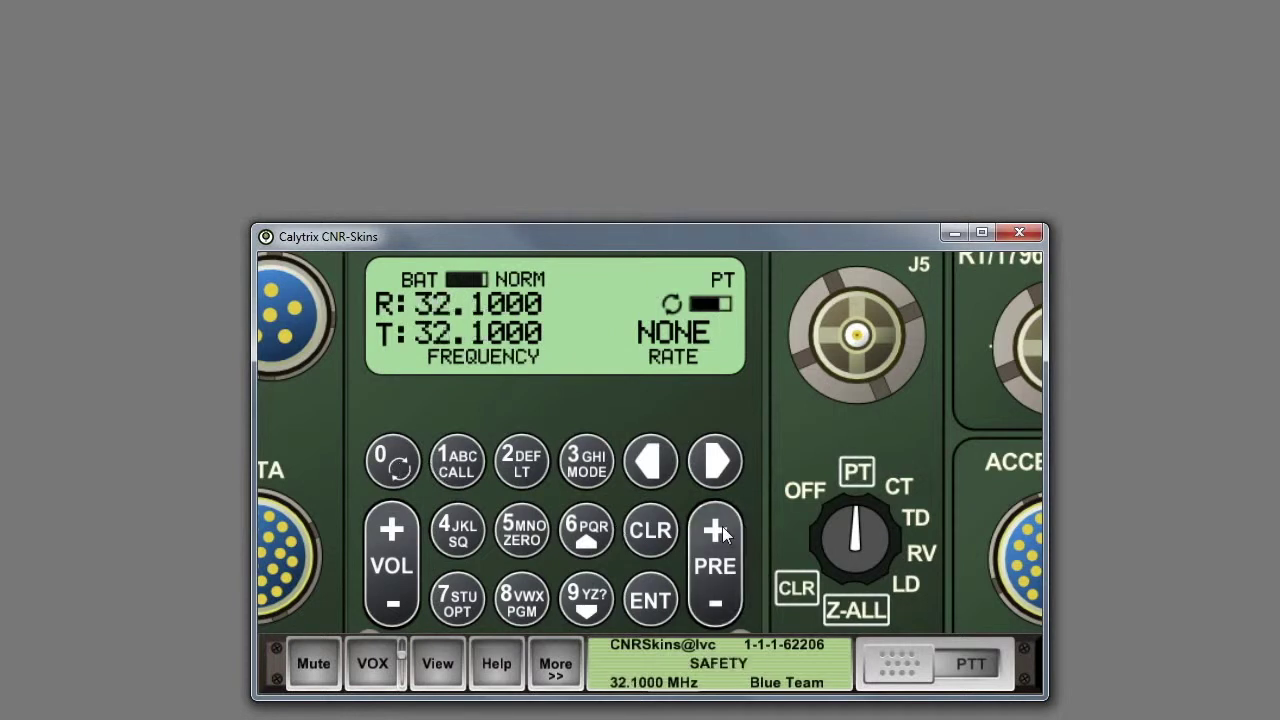
pyautogui.click(387, 479)
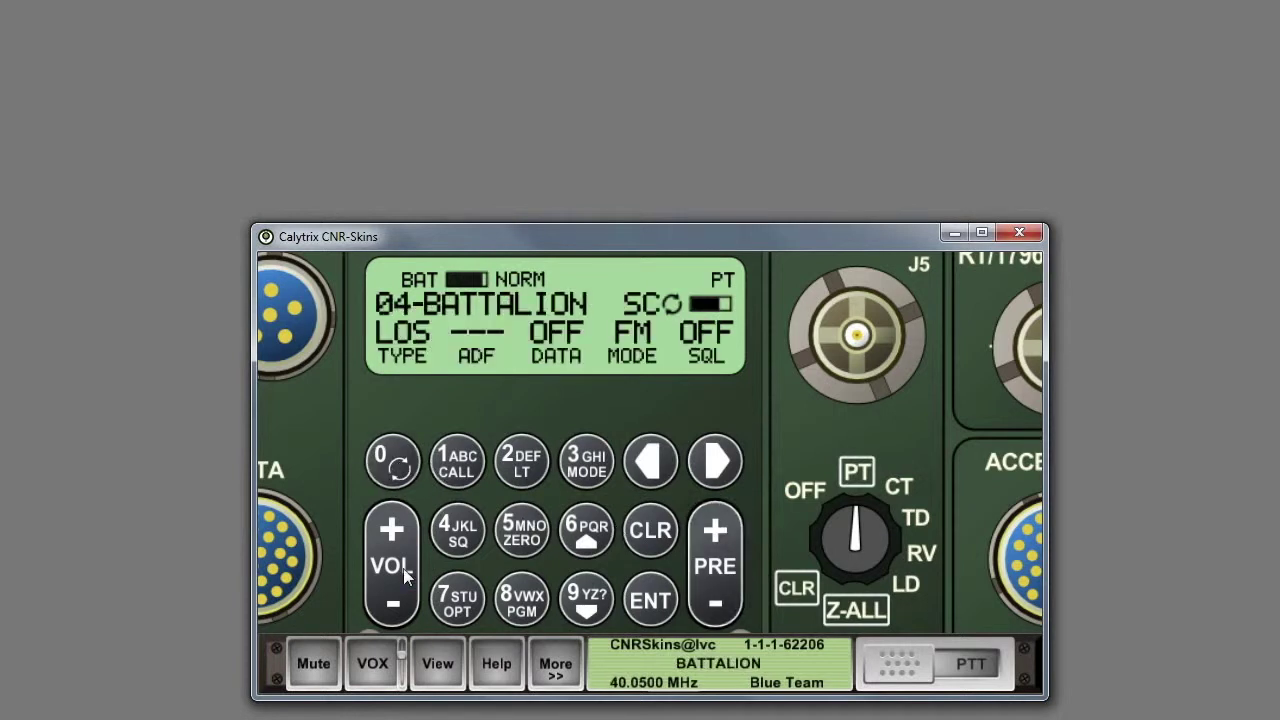
# Step: Zoom back out, step down three presets to 01-SIMCON at 32.0000 MHz, and close the faceplate
pyautogui.click(441, 669)
pyautogui.click(618, 550)
pyautogui.click(618, 550)
pyautogui.click(618, 550)
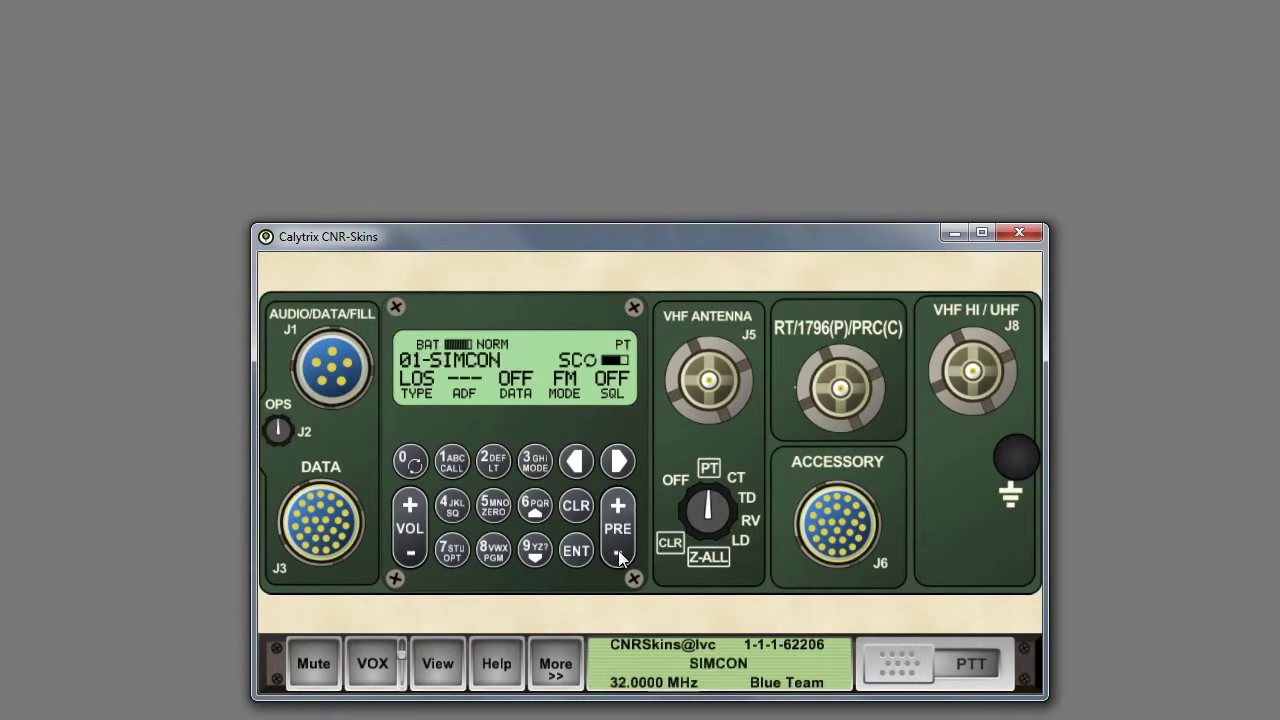
pyautogui.click(703, 505)
pyautogui.click(826, 515)
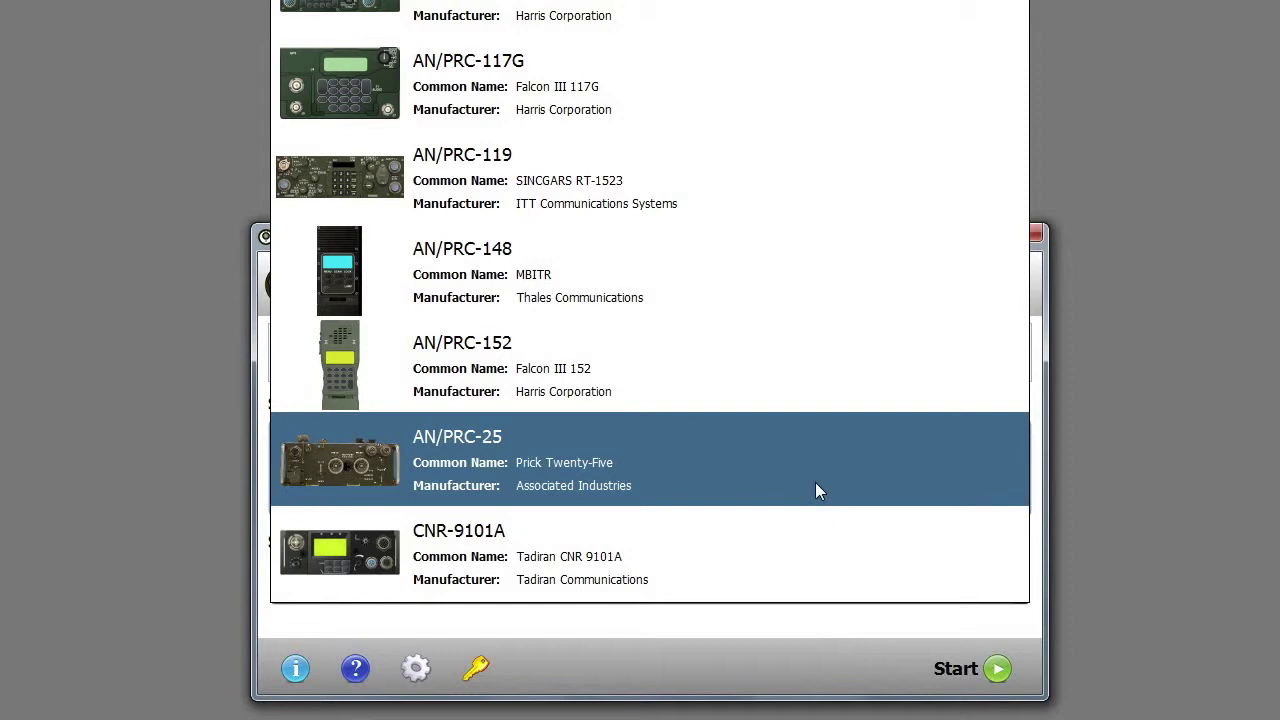
# Step: Launch the AN/PRC-117G faceplate and step its presets back to 01-SIMCON
pyautogui.click(826, 115)
pyautogui.press('Return')
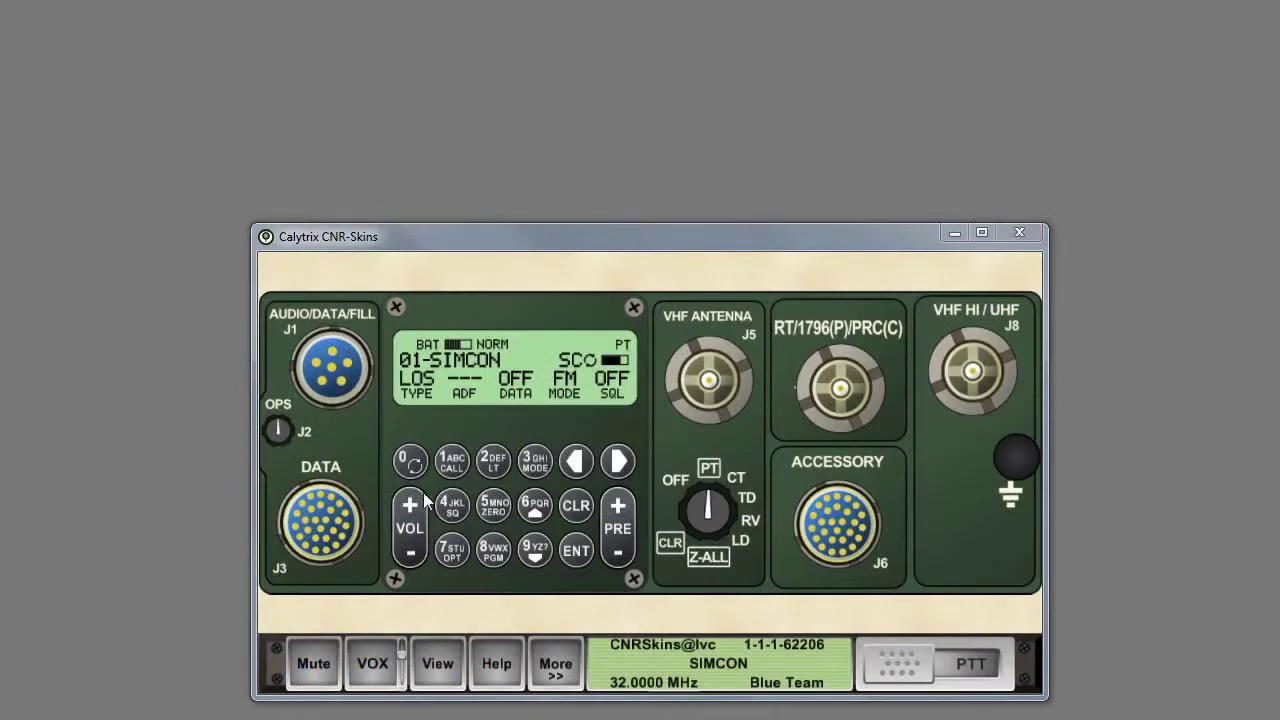
pyautogui.click(618, 552)
pyautogui.click(618, 552)
pyautogui.click(618, 552)
pyautogui.click(618, 552)
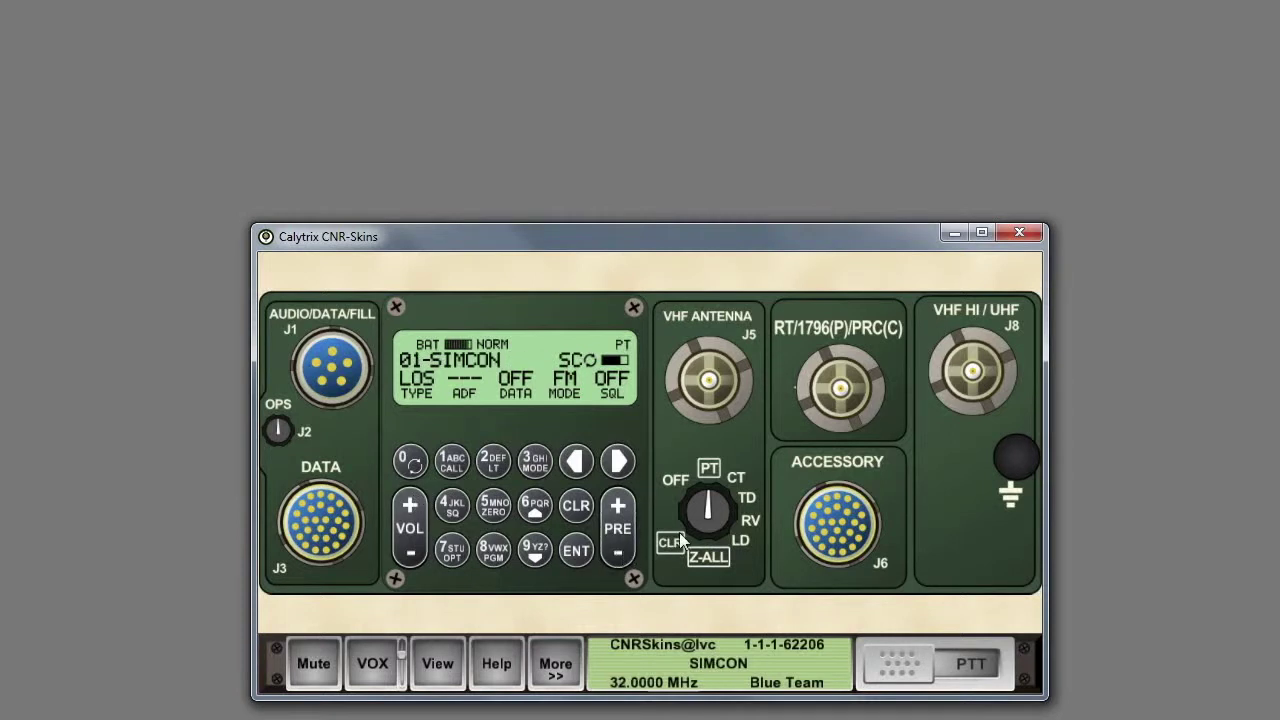
# Step: Set the function knob to cipher text (CT), then OFF, and open the help page
pyautogui.click(709, 491)
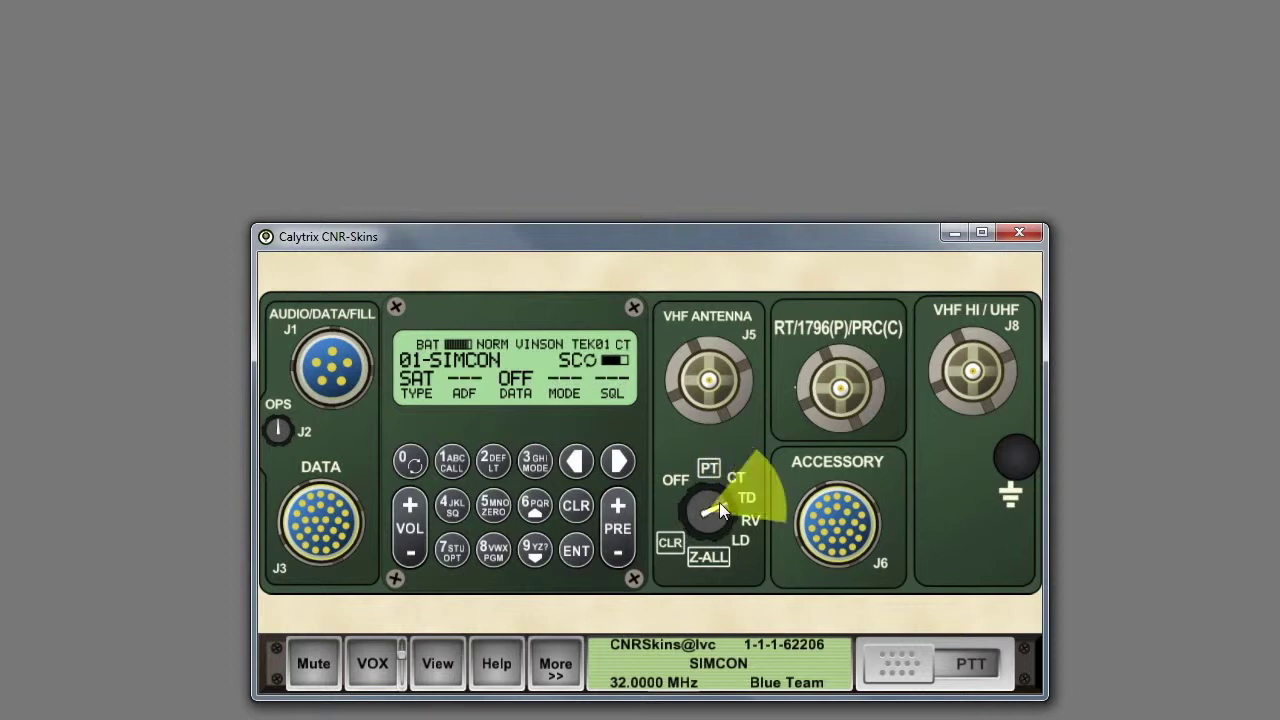
pyautogui.click(687, 488)
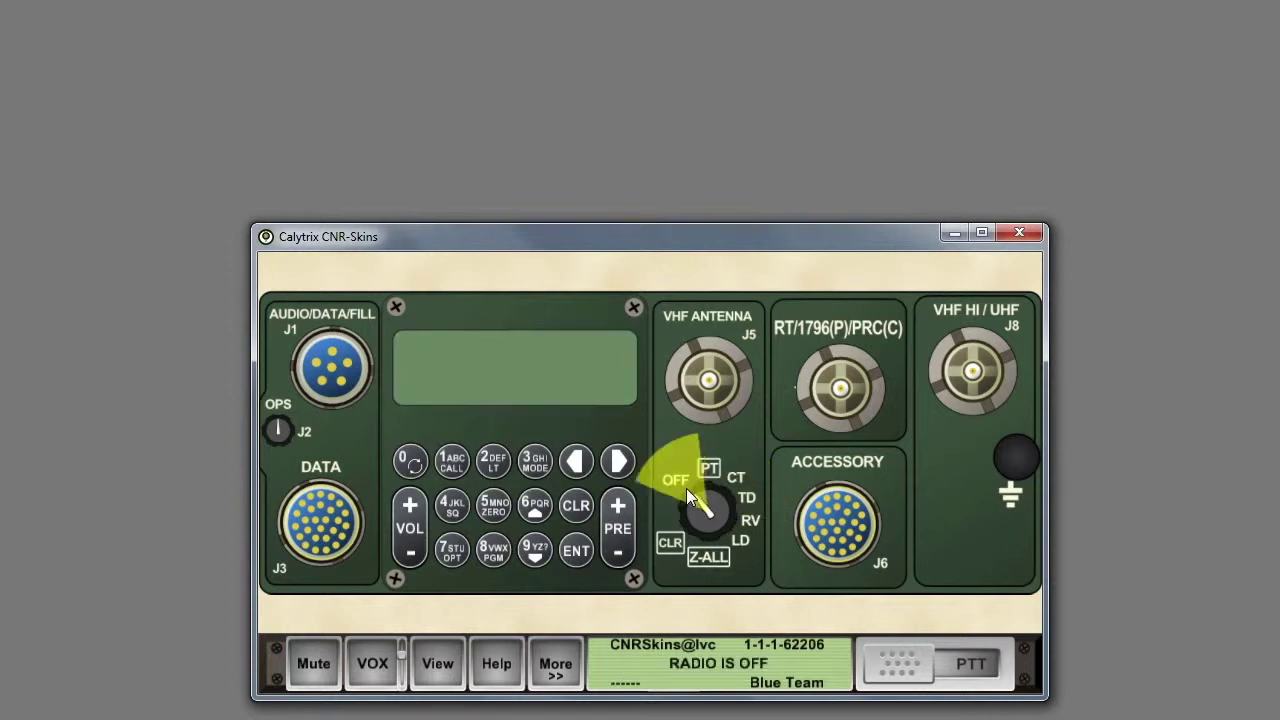
pyautogui.click(493, 665)
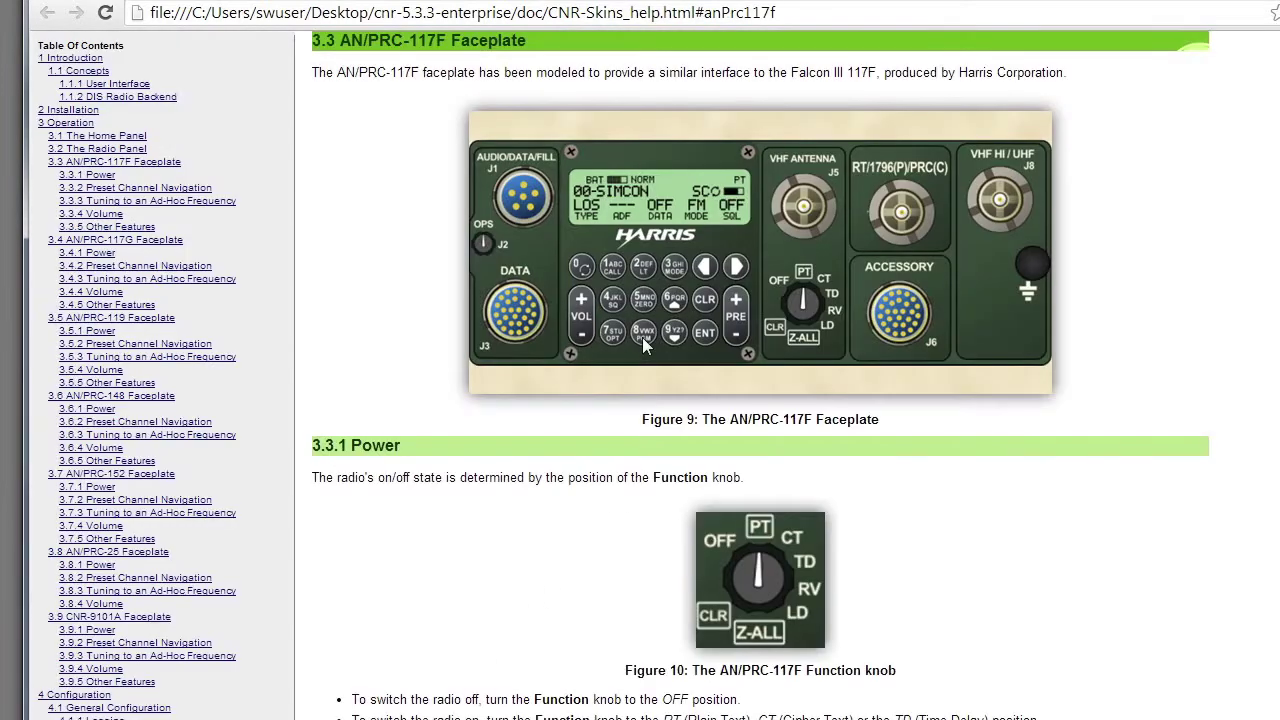
# Step: Read help sections 3.3.1–3.3.4, then release PTT and advance the radio one preset
pyautogui.scroll(-10, 639, 337)
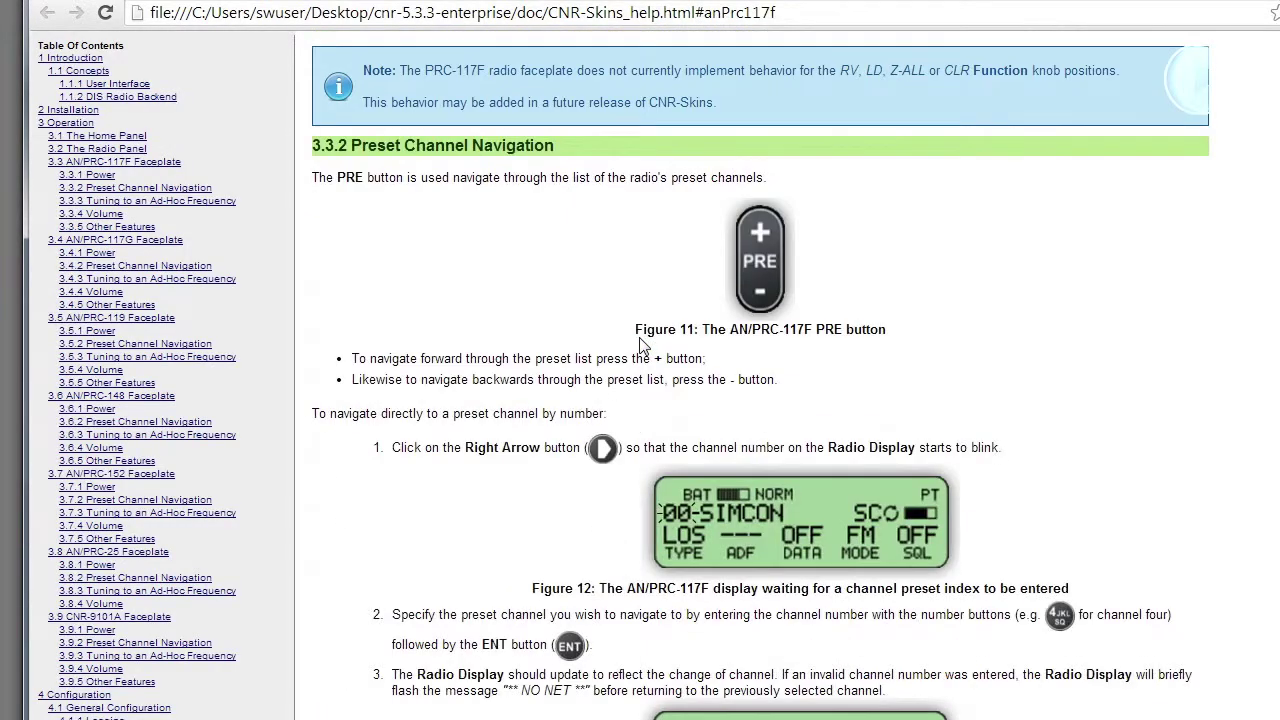
pyautogui.scroll(-8, 639, 337)
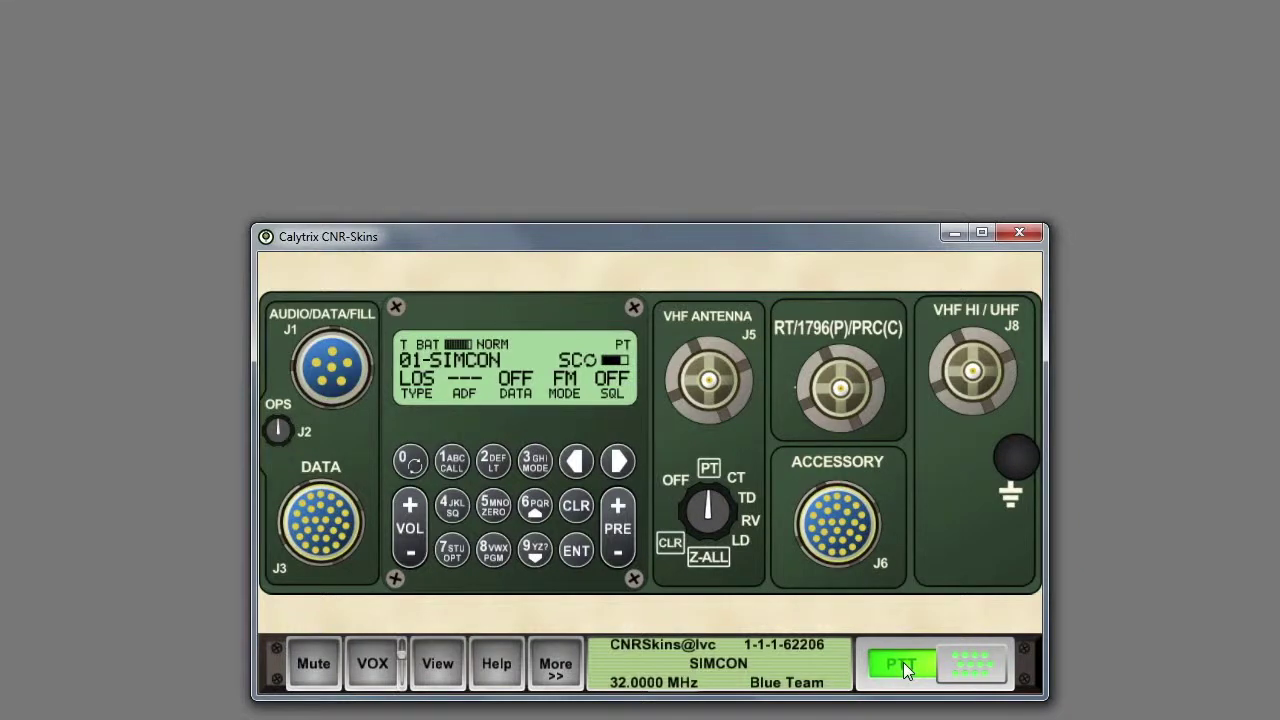
pyautogui.click(903, 662)
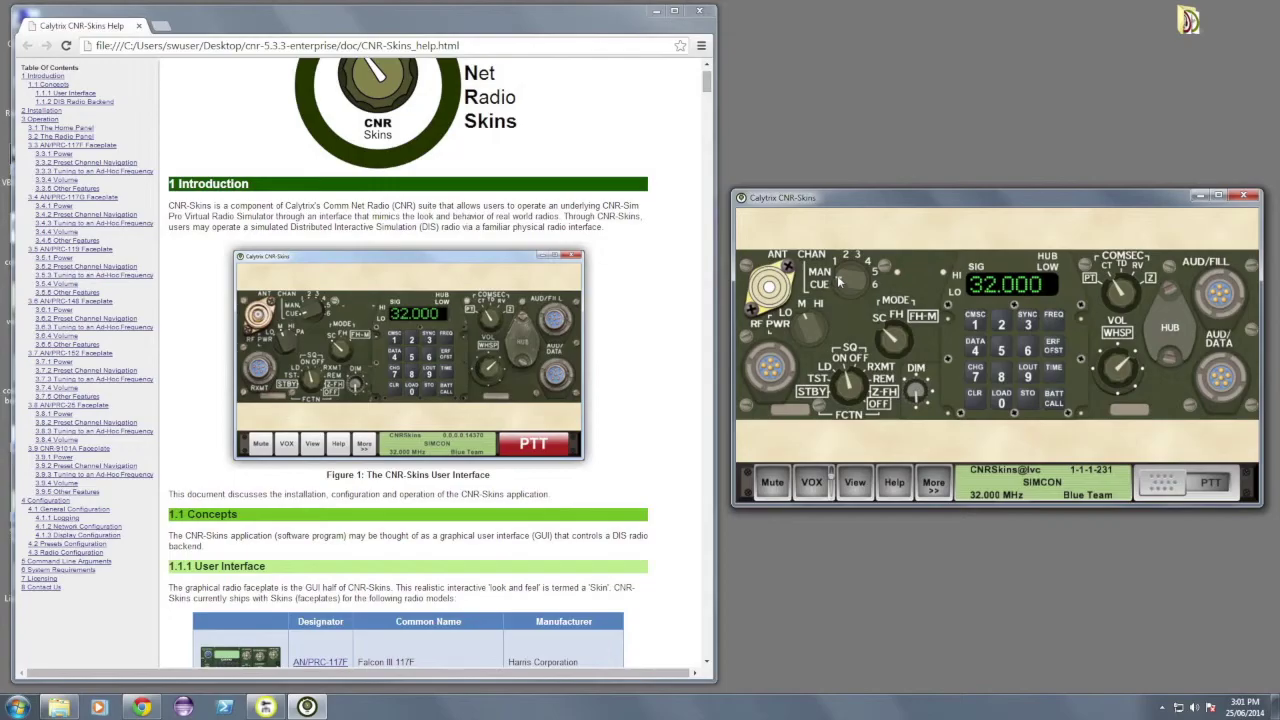
pyautogui.click(841, 279)
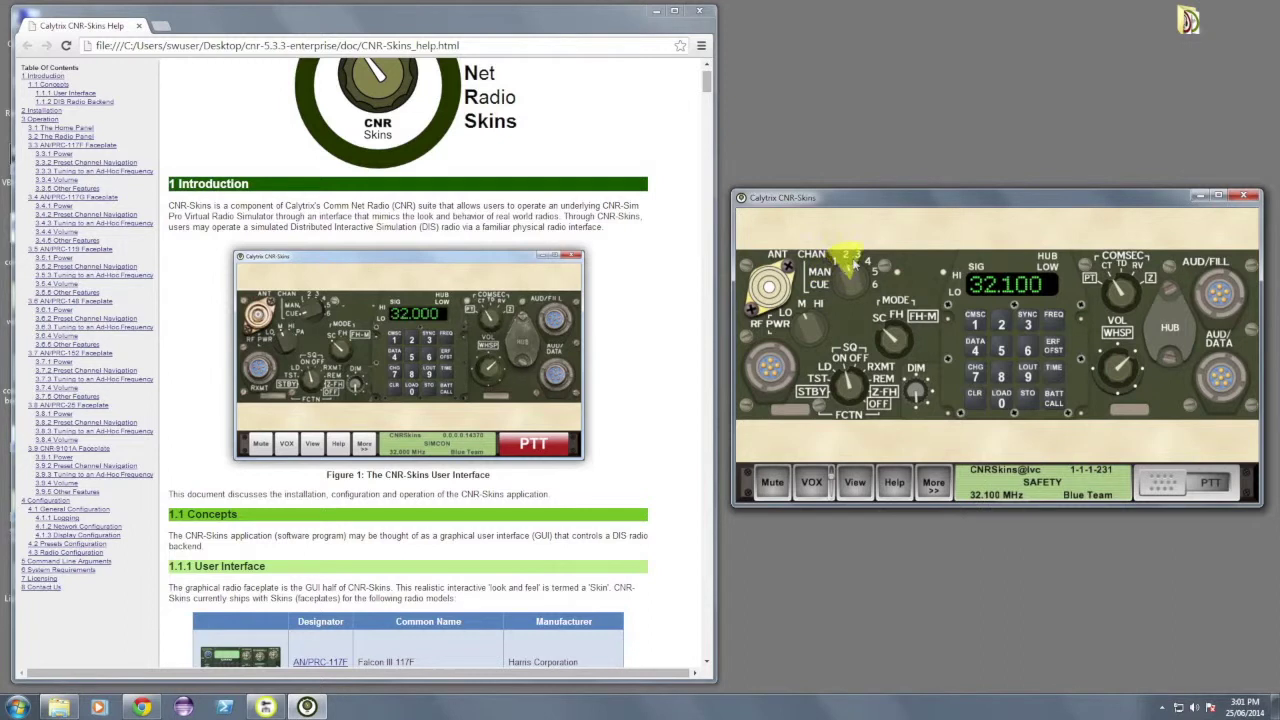
# Step: Advance the second radio's CHAN knob twice to reach COMPANY at 40.100 MHz
pyautogui.click(855, 267)
pyautogui.click(865, 269)
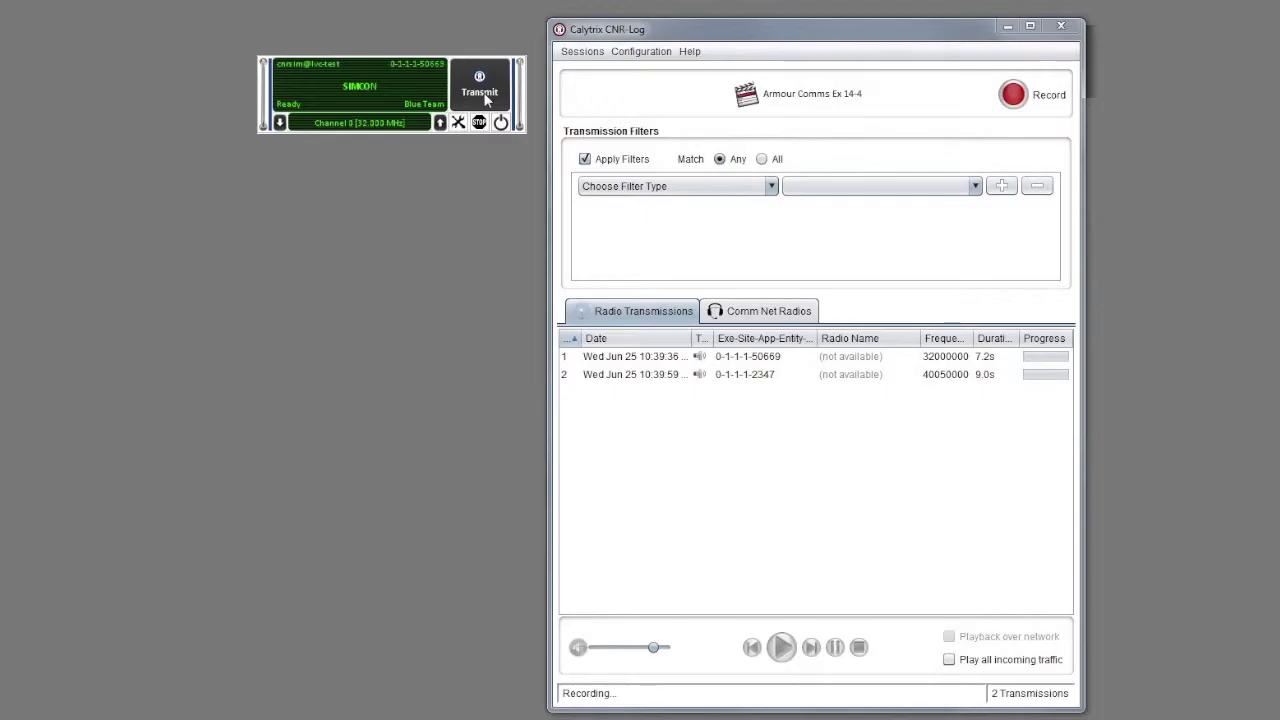
# Step: Transmit once, select the Harris AN/PRC-117F profile, and show the faceplate's frequency page
pyautogui.click(484, 92)
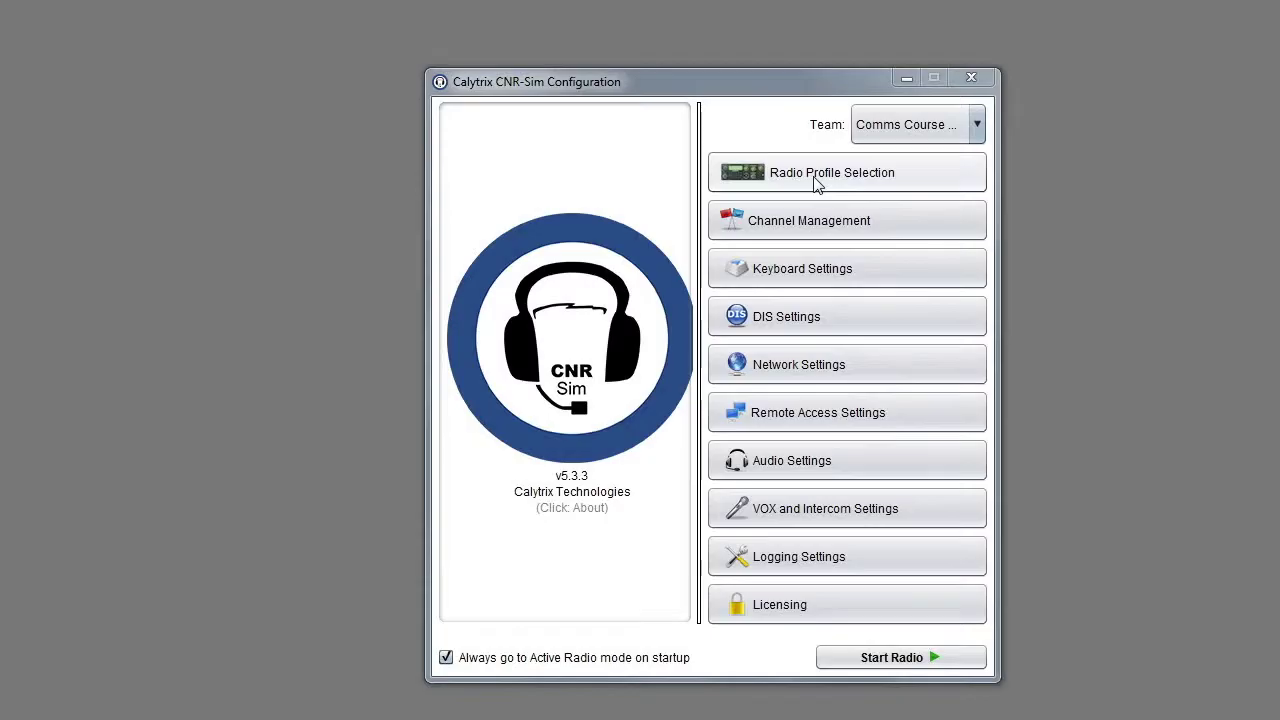
pyautogui.click(815, 180)
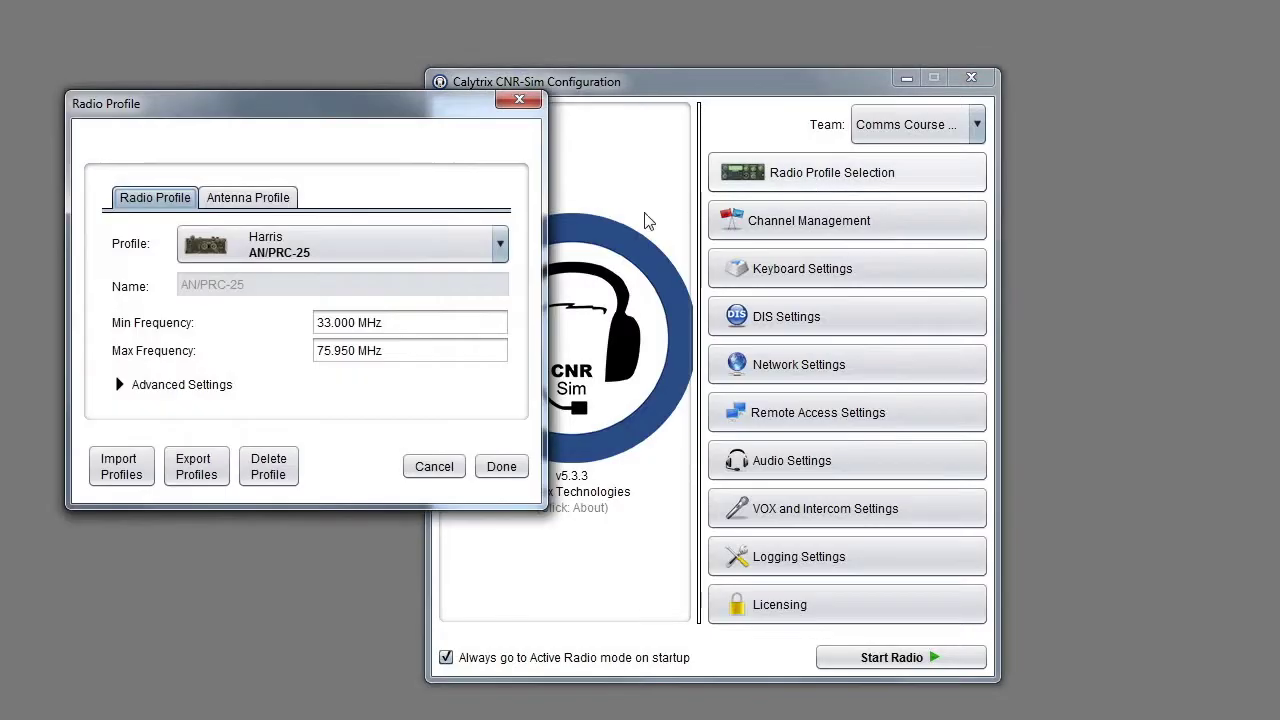
pyautogui.click(459, 245)
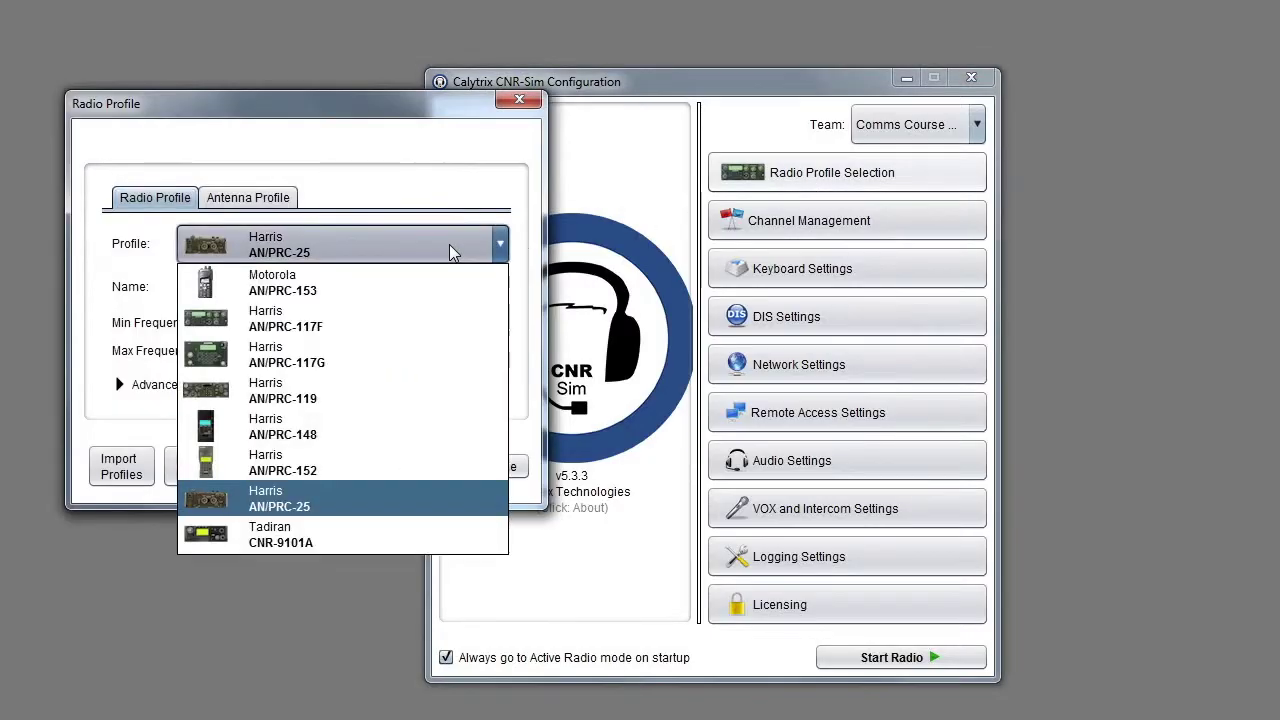
pyautogui.click(402, 316)
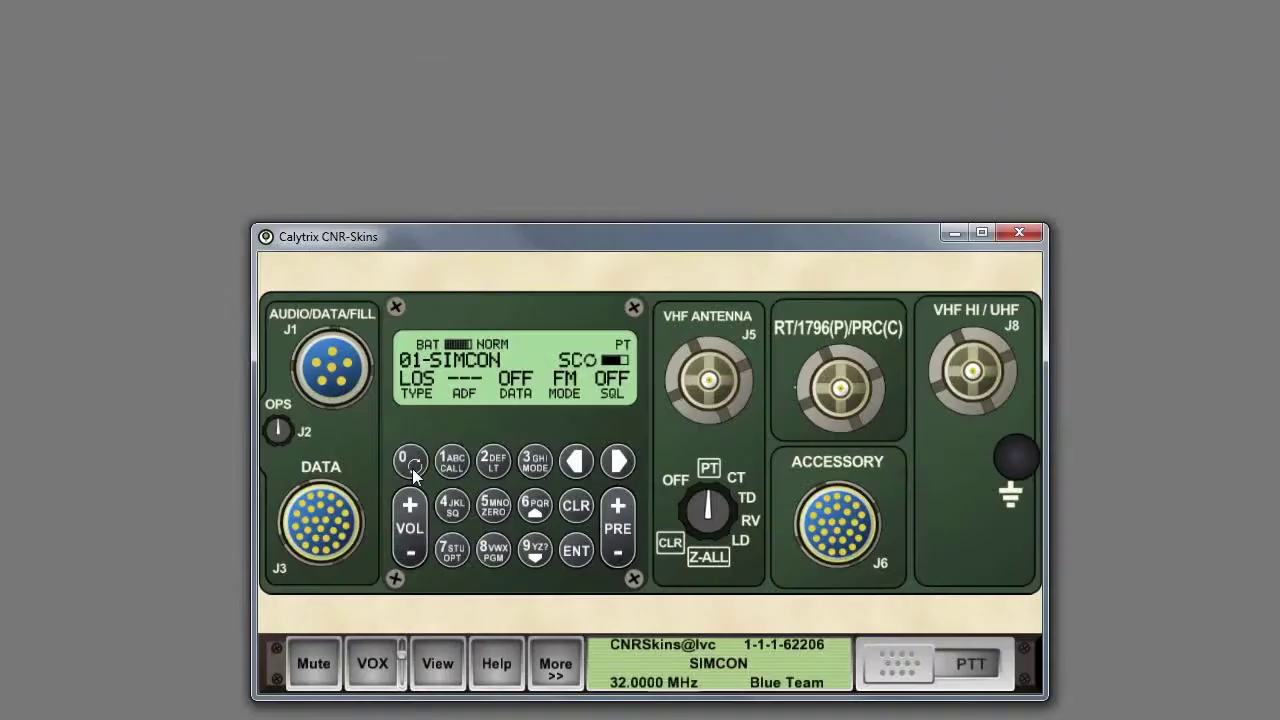
pyautogui.click(438, 665)
pyautogui.click(402, 470)
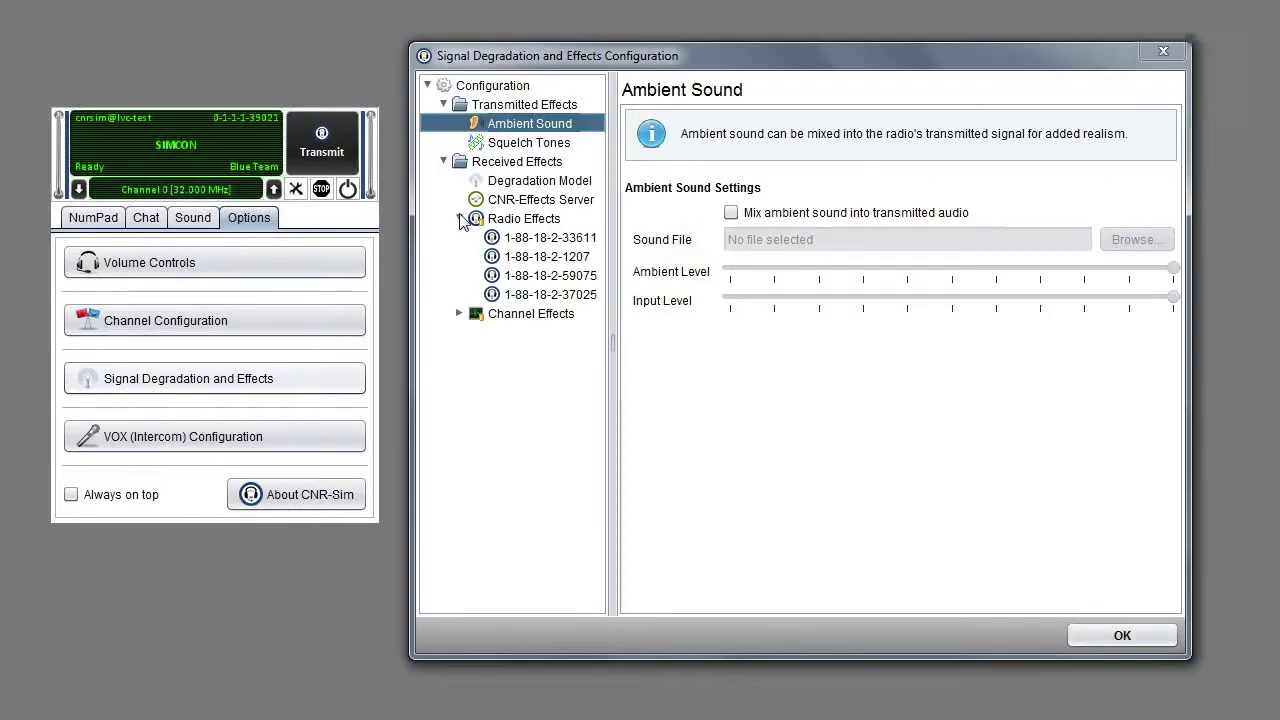
pyautogui.click(515, 238)
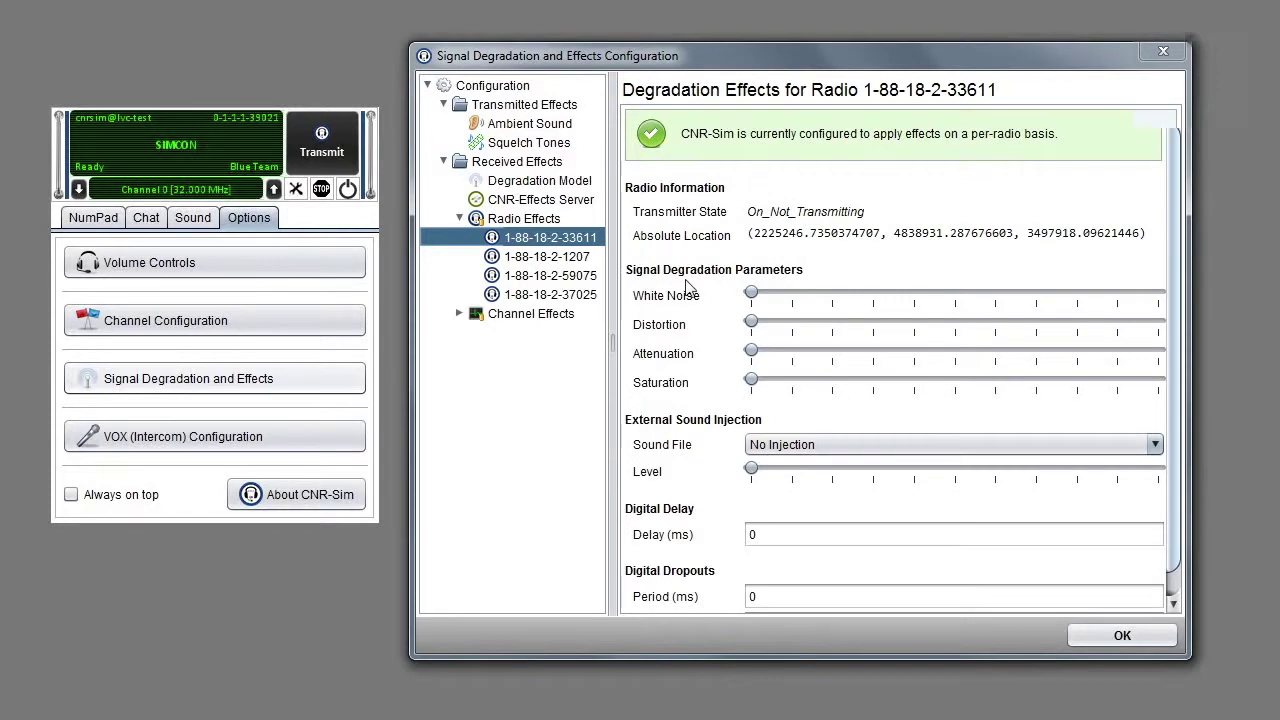
pyautogui.moveTo(751, 293); pyautogui.dragTo(834, 293)
pyautogui.moveTo(751, 321); pyautogui.dragTo(914, 321)
pyautogui.moveTo(751, 352); pyautogui.dragTo(1036, 352)
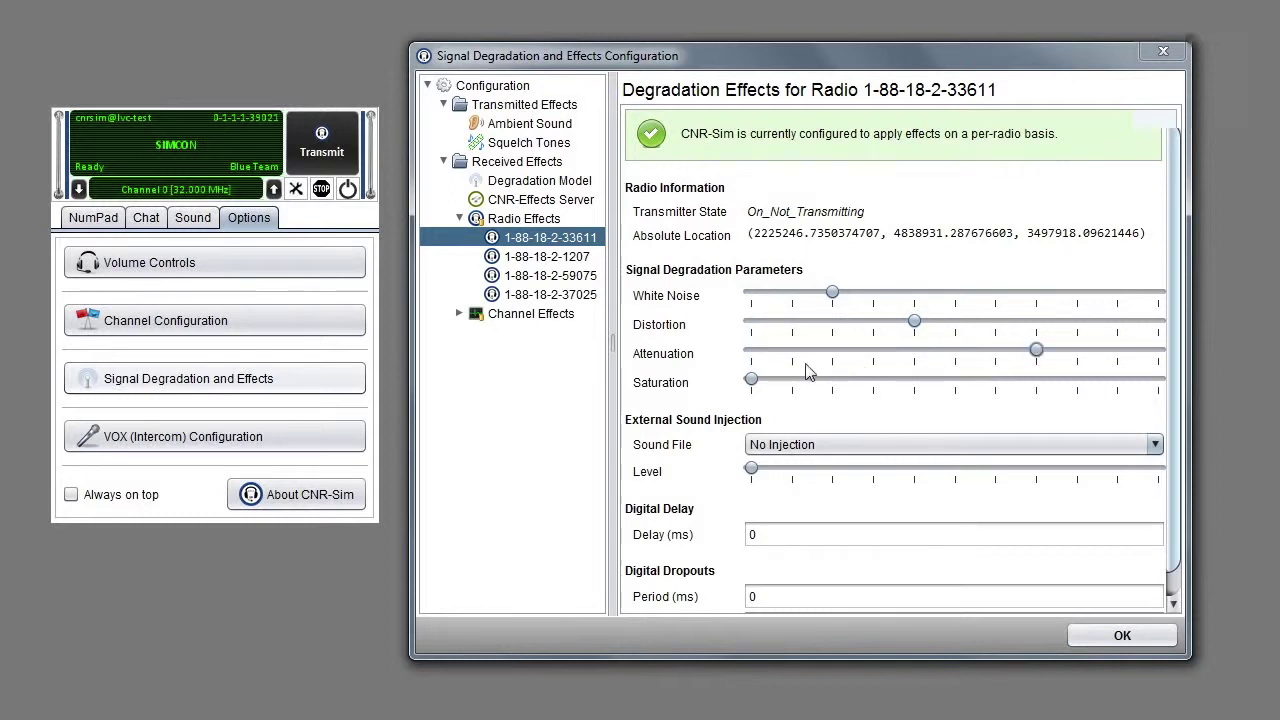
pyautogui.moveTo(751, 381); pyautogui.dragTo(793, 382)
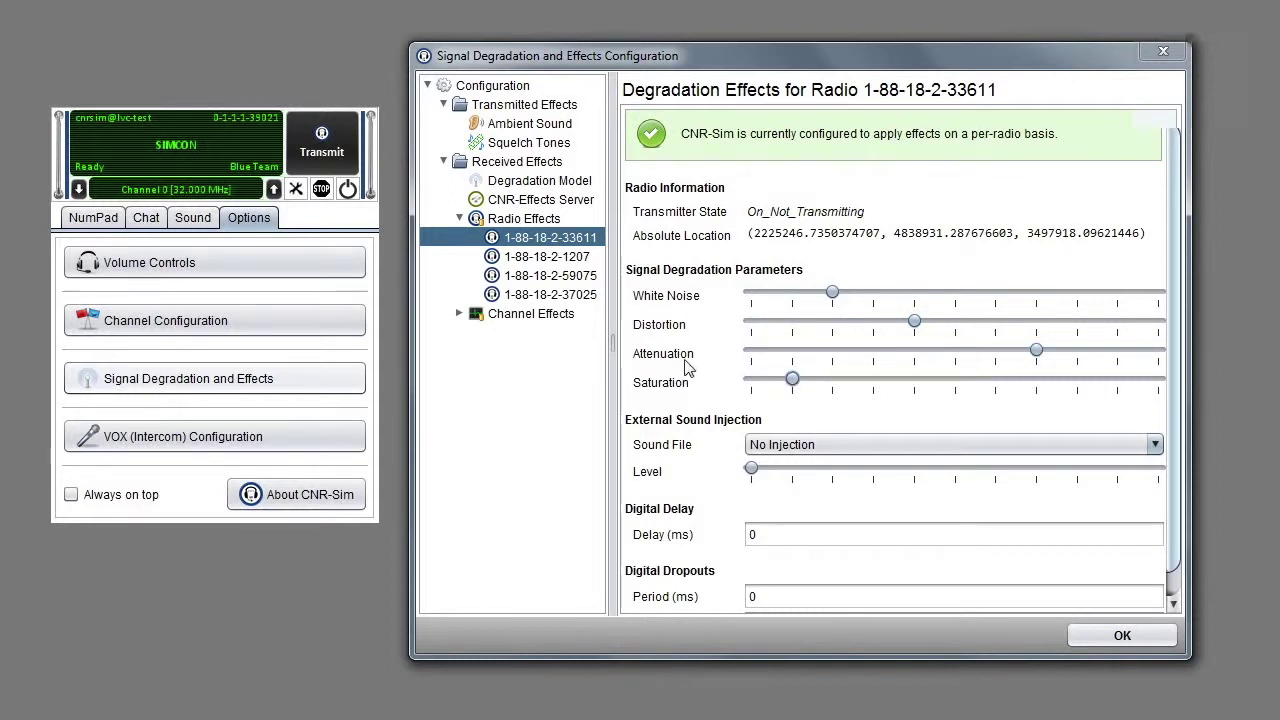
pyautogui.click(460, 314)
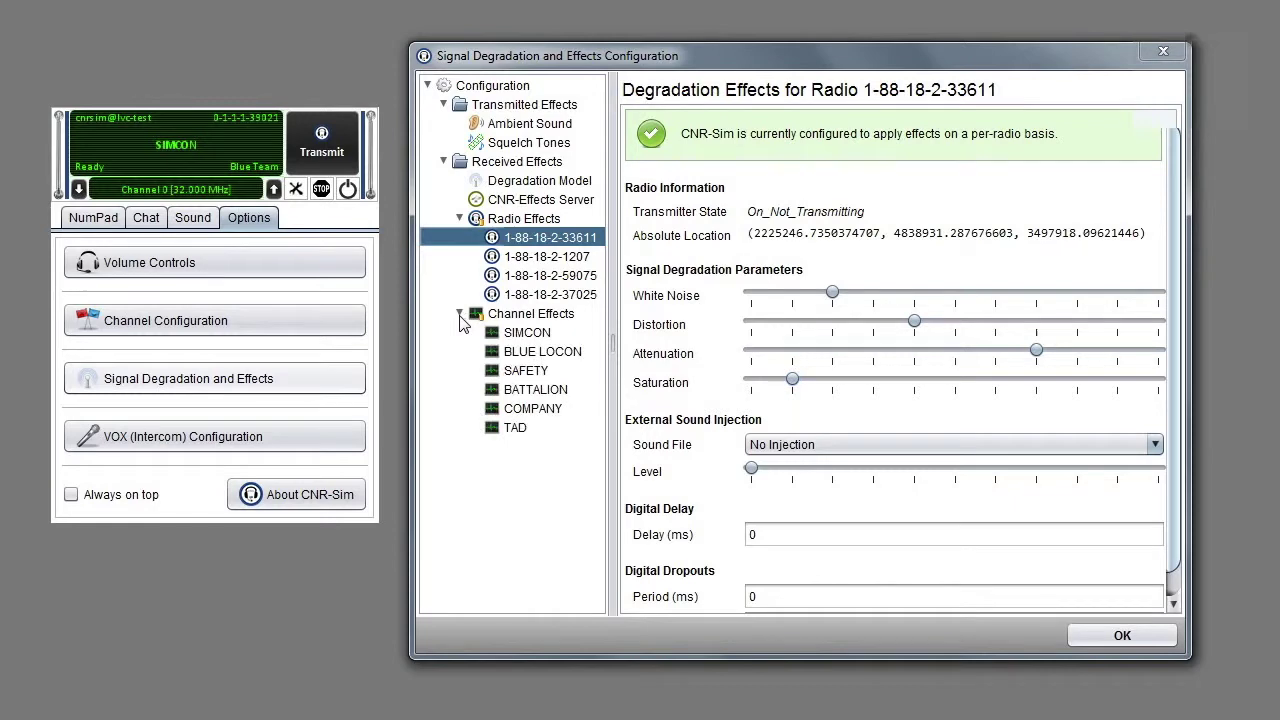
pyautogui.click(527, 336)
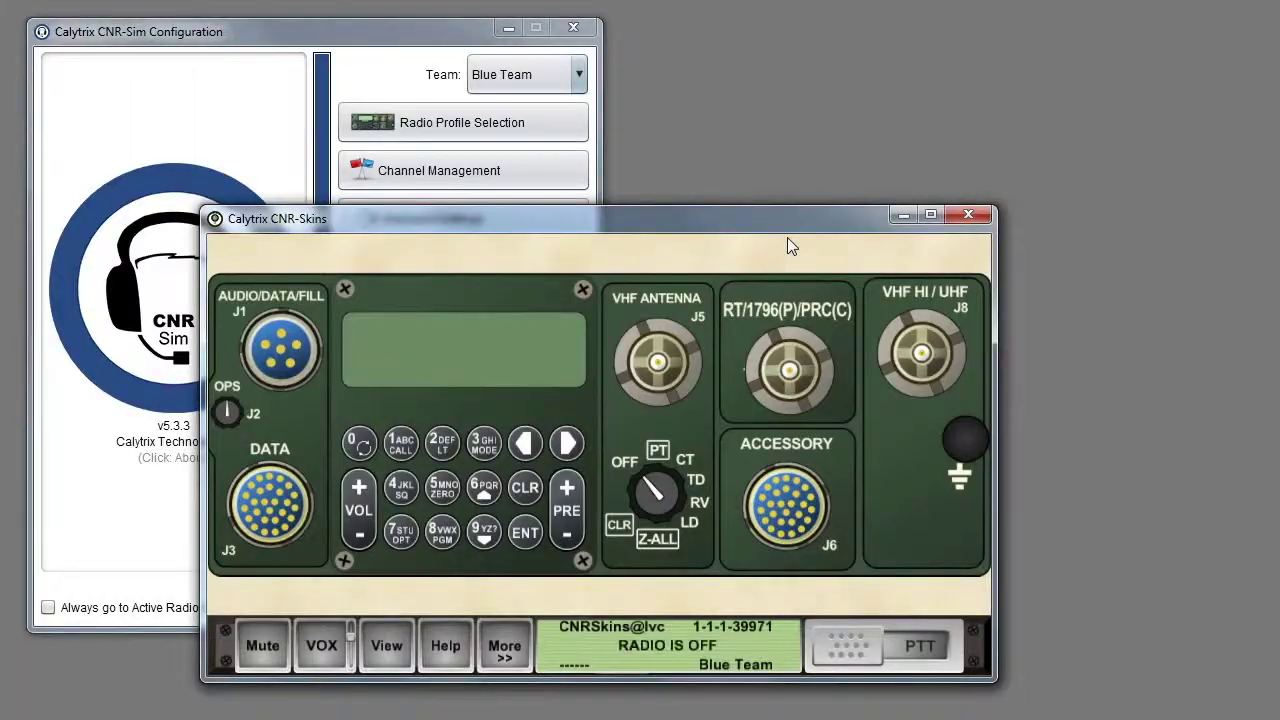
# Step: Switch the radio from OFF to PT and advance three presets to 03-SAFETY at 32.1000 MHz
pyautogui.click(650, 484)
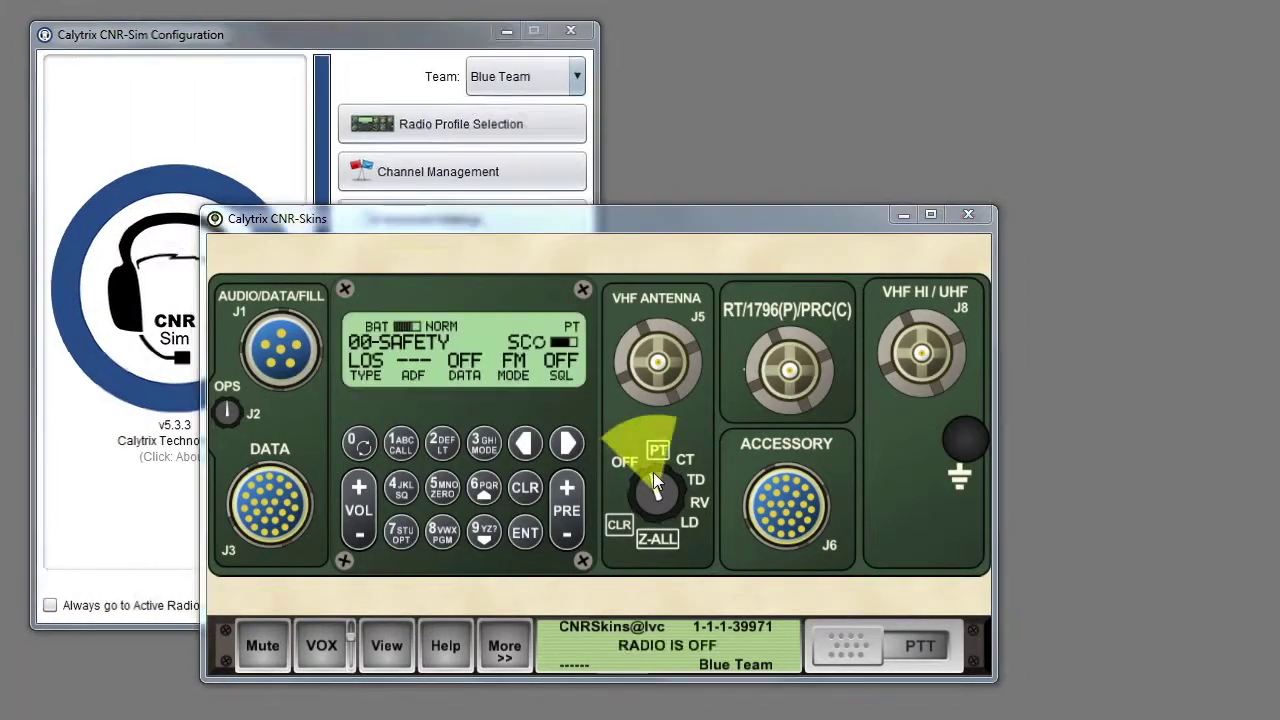
pyautogui.click(568, 489)
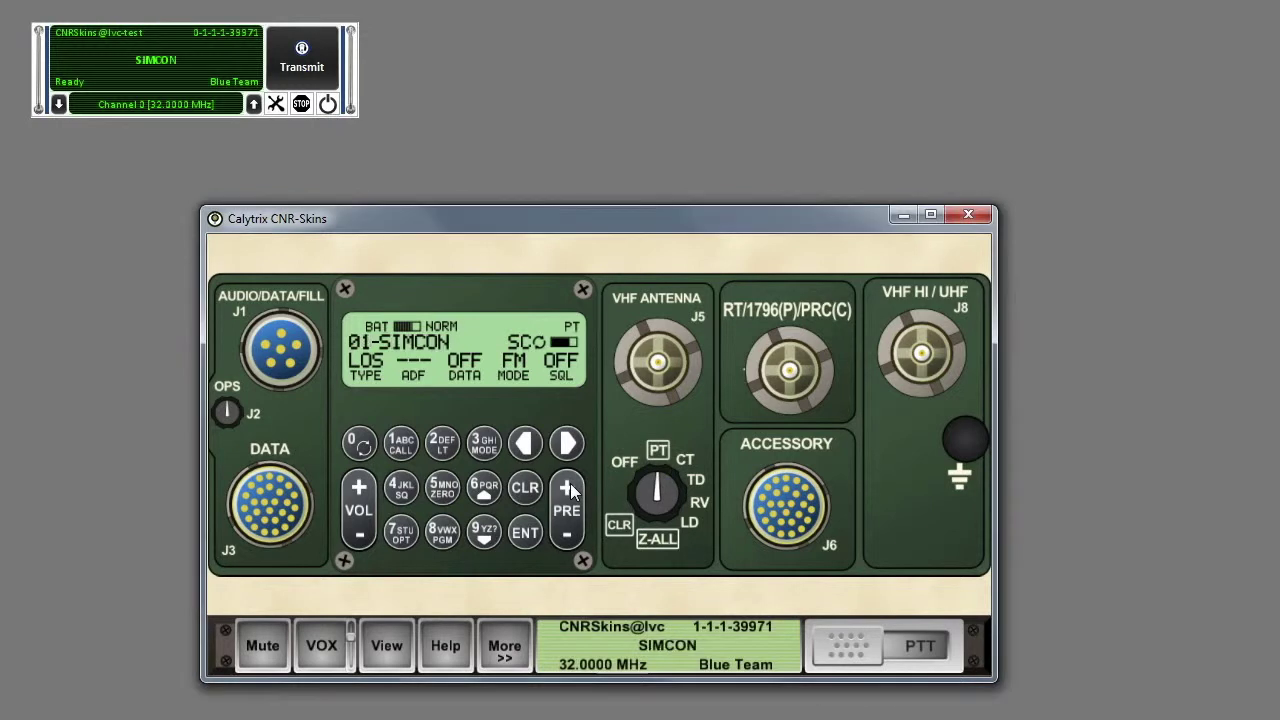
pyautogui.click(568, 489)
pyautogui.click(568, 489)
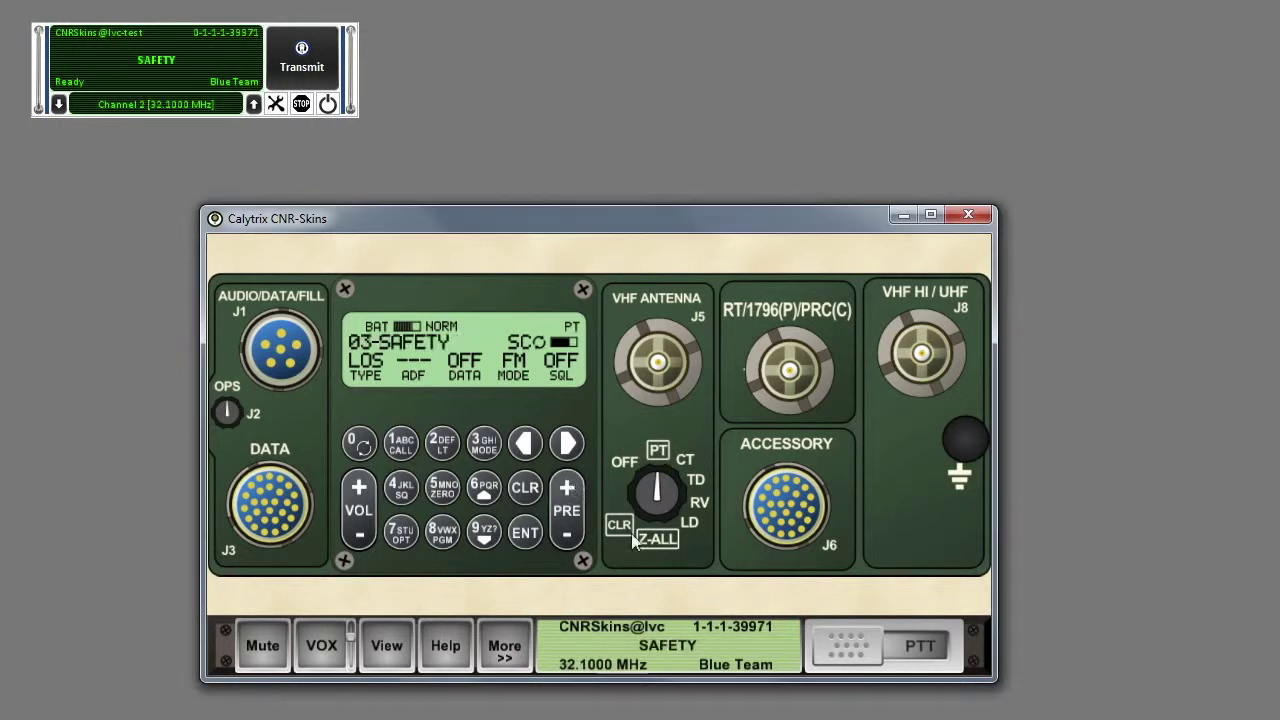